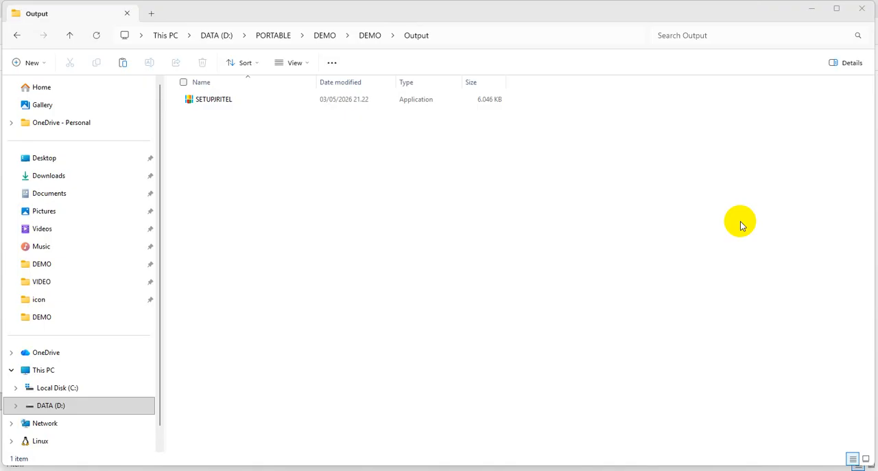
Launch the SETUPJRITEL installer and choose English as the setup language
{"action": "double_click", "coordinate": [224, 101]}
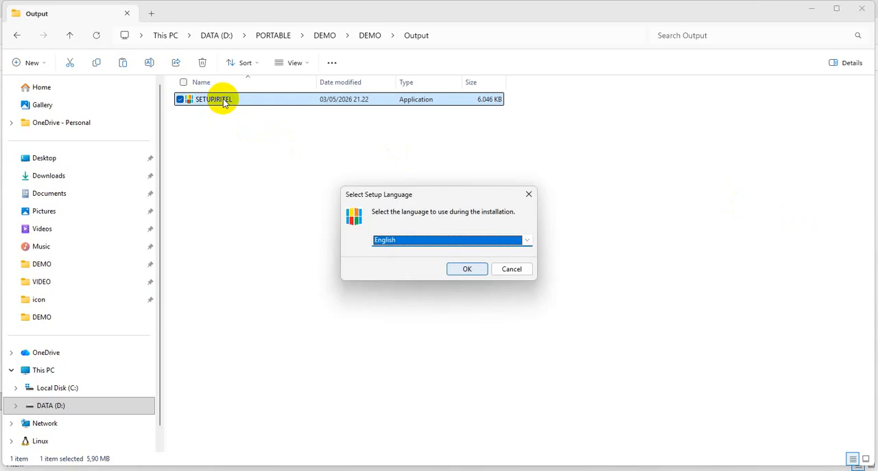
{"action": "left_click", "coordinate": [525, 241]}
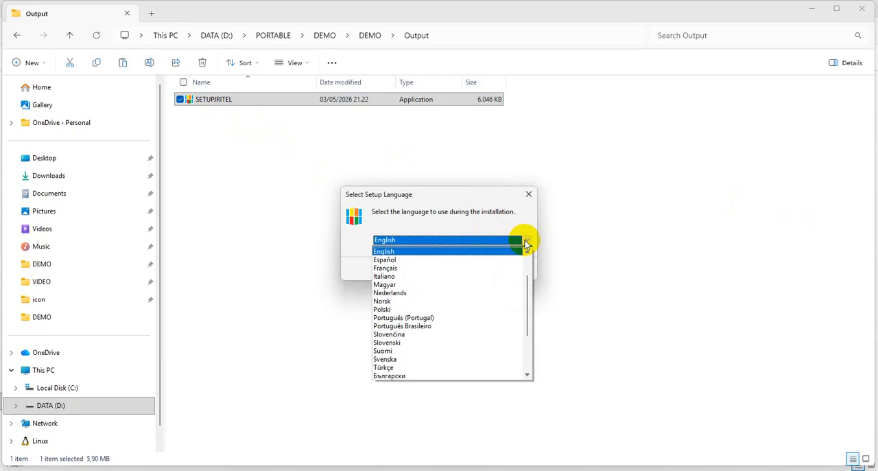
{"action": "scroll", "coordinate": [527, 268], "scroll_direction": "up", "scroll_amount": 2}
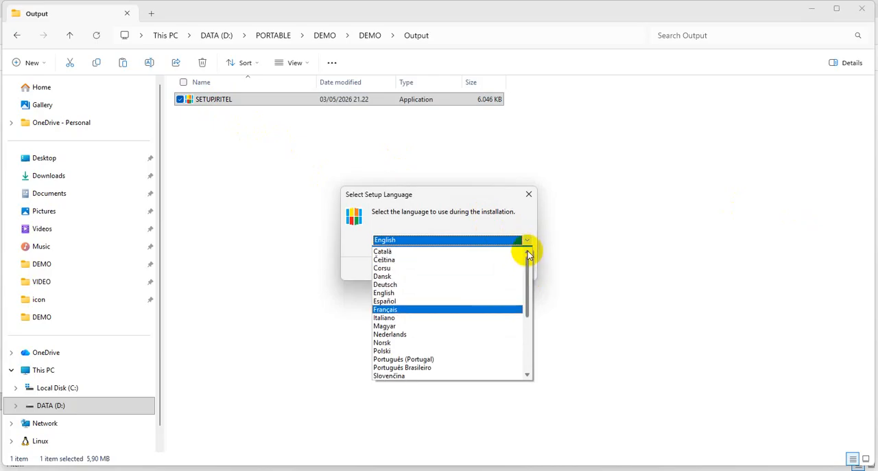
{"action": "scroll", "coordinate": [527, 267], "scroll_direction": "down", "scroll_amount": 1}
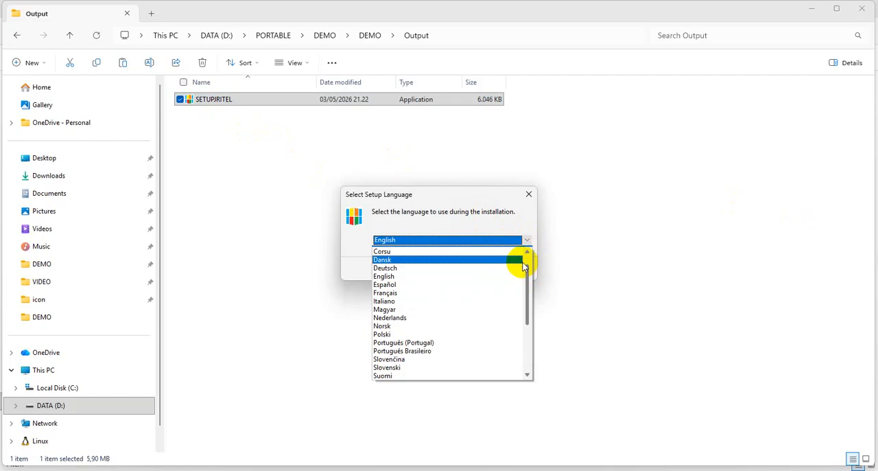
{"action": "left_click", "coordinate": [393, 276]}
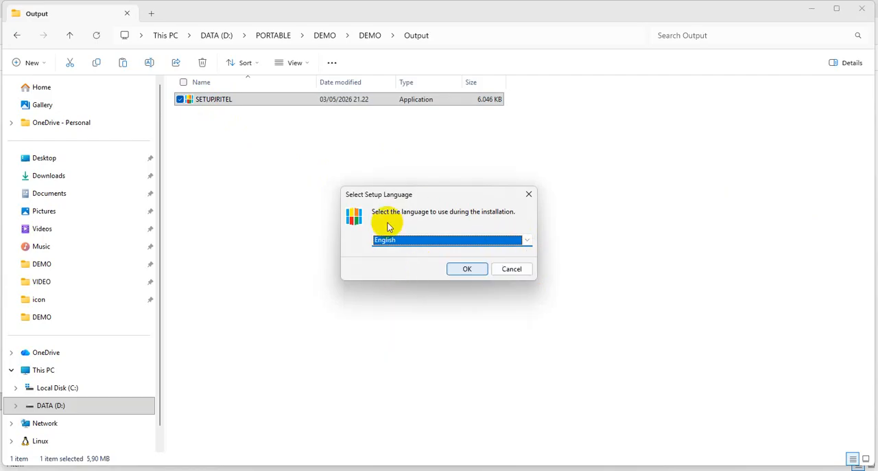
{"action": "left_click", "coordinate": [469, 270]}
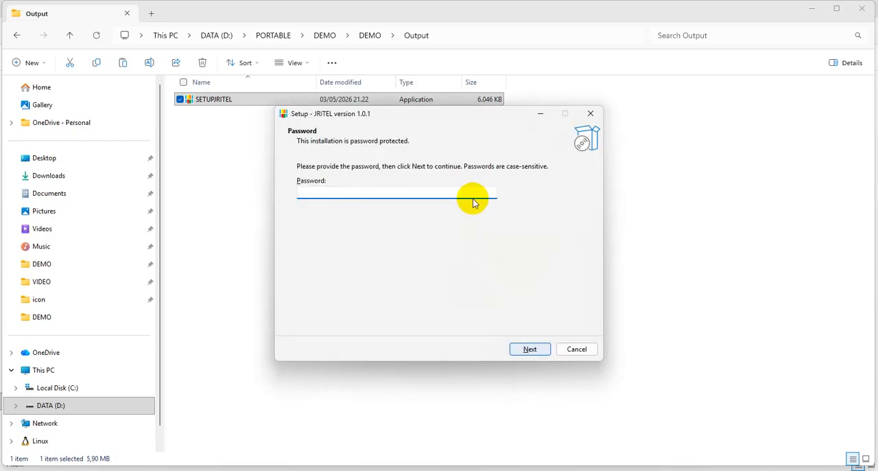
Enter the installation password in the JRITEL setup and continue to the additional tasks
{"action": "type", "text": "••••••••"}
{"action": "left_click", "coordinate": [528, 347]}
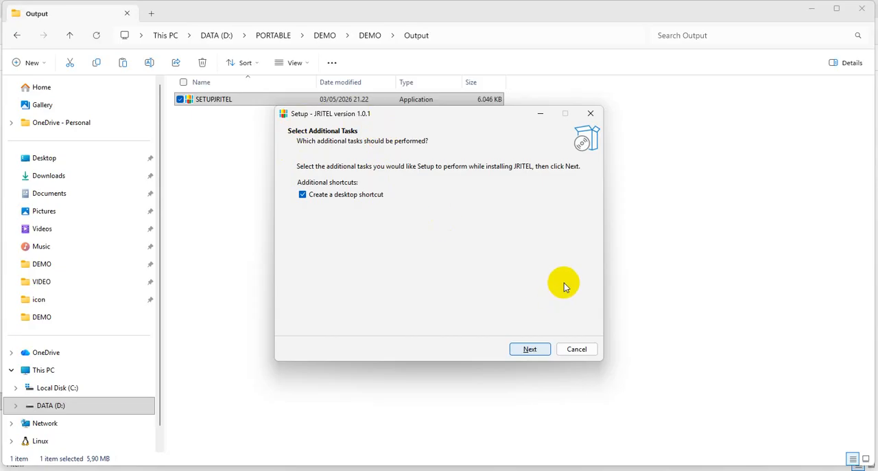
Install JRITEL with a desktop shortcut and finish the setup with the program launched
{"action": "left_click", "coordinate": [536, 348]}
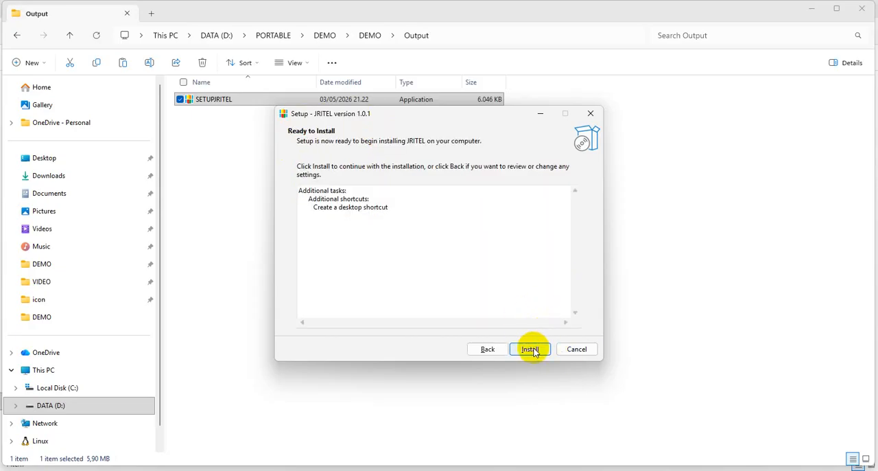
{"action": "left_click", "coordinate": [531, 349]}
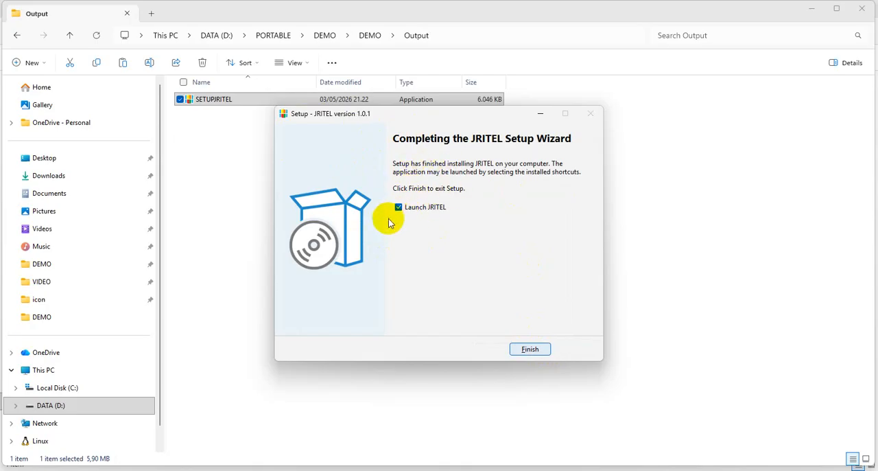
{"action": "left_click", "coordinate": [527, 351]}
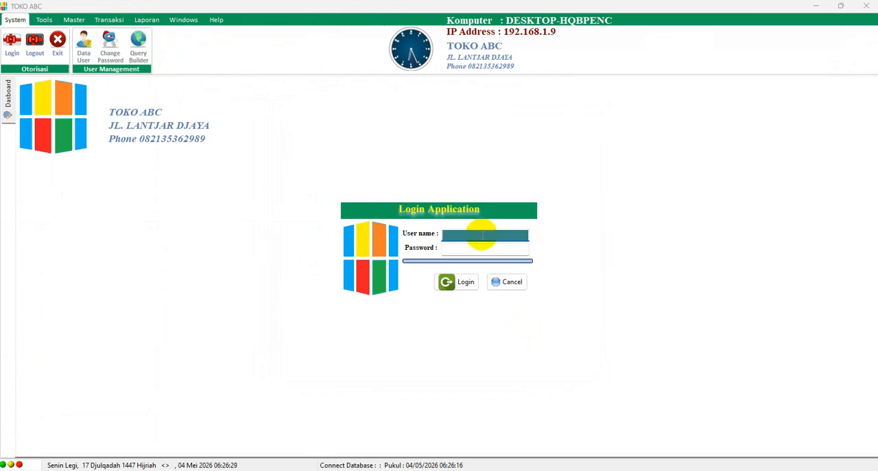
Log in to the store application as user admin with the account password
{"action": "type", "text": "admin"}
{"action": "key", "text": "Tab"}
{"action": "type", "text": "admin"}
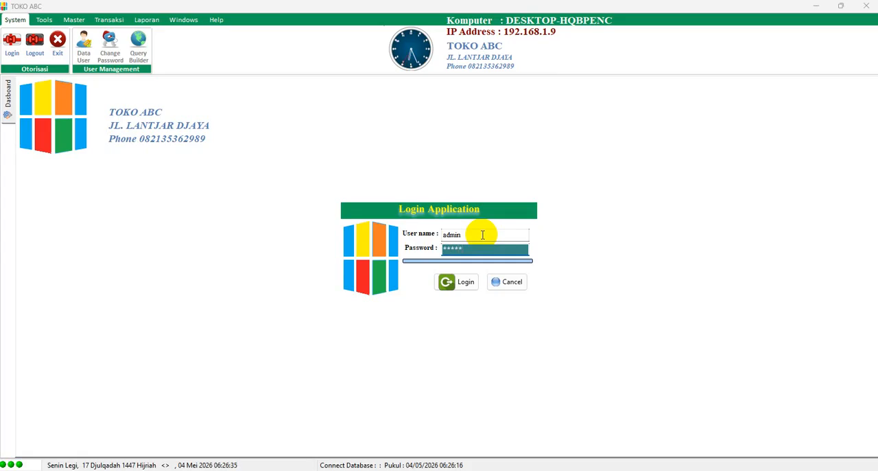
{"action": "key", "text": "Return"}
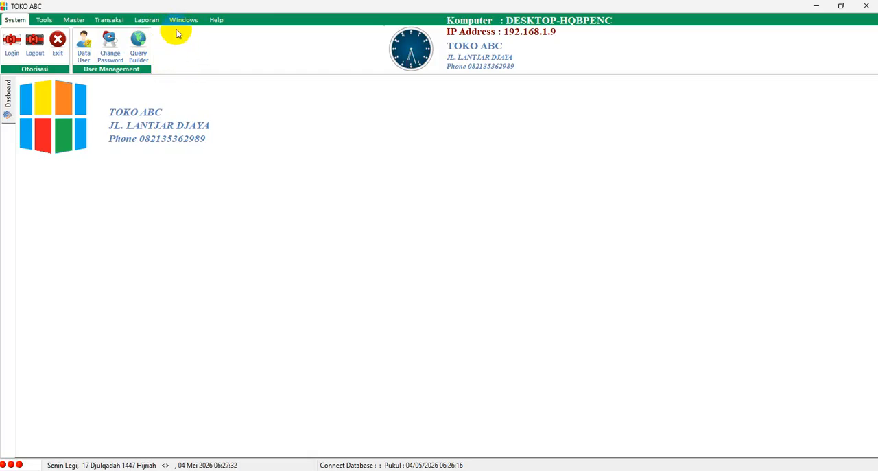
Review the tools, master data, transaction, report and window functions that the application offers
{"action": "left_click", "coordinate": [44, 21]}
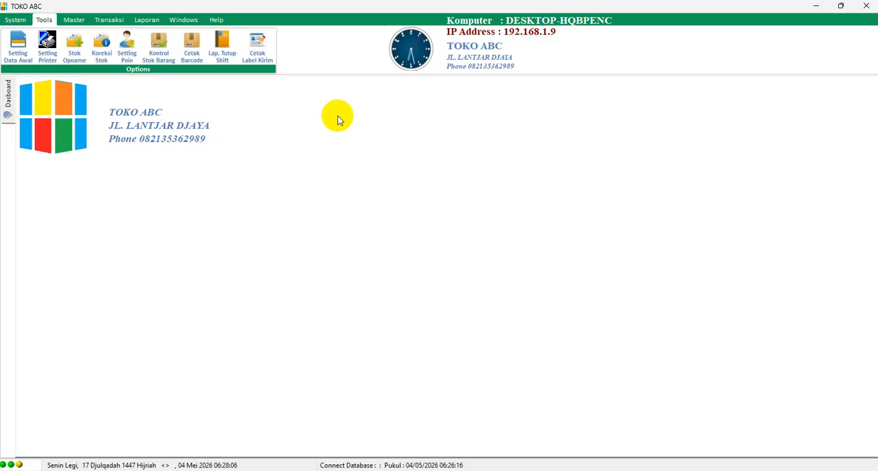
{"action": "left_click", "coordinate": [75, 21]}
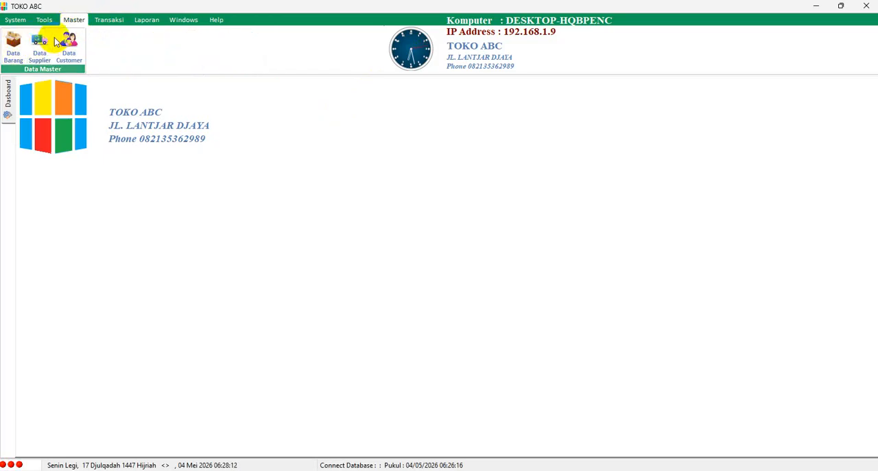
{"action": "left_click", "coordinate": [108, 23]}
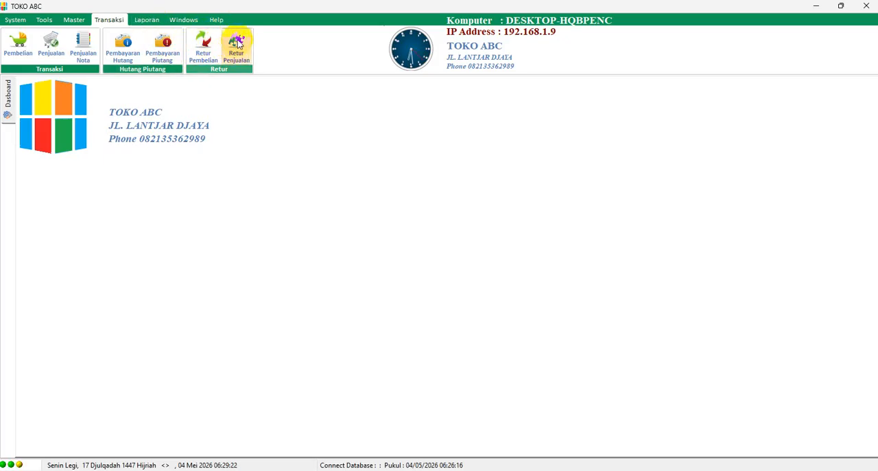
{"action": "left_click", "coordinate": [147, 19]}
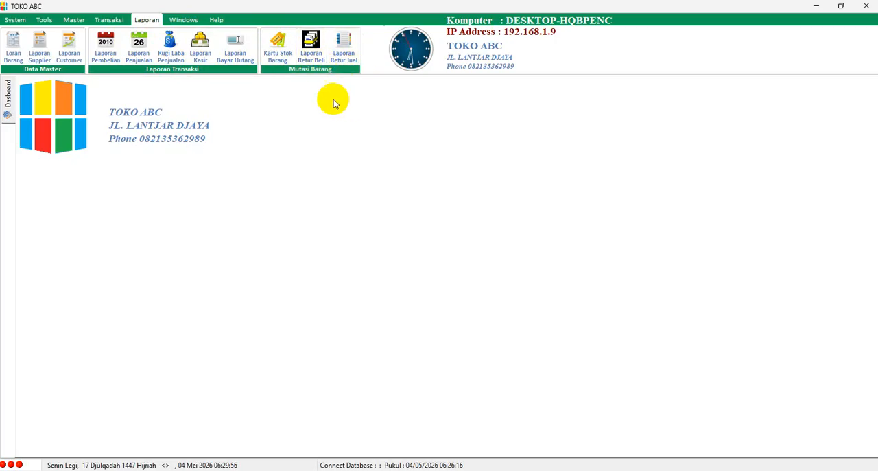
{"action": "left_click", "coordinate": [186, 20]}
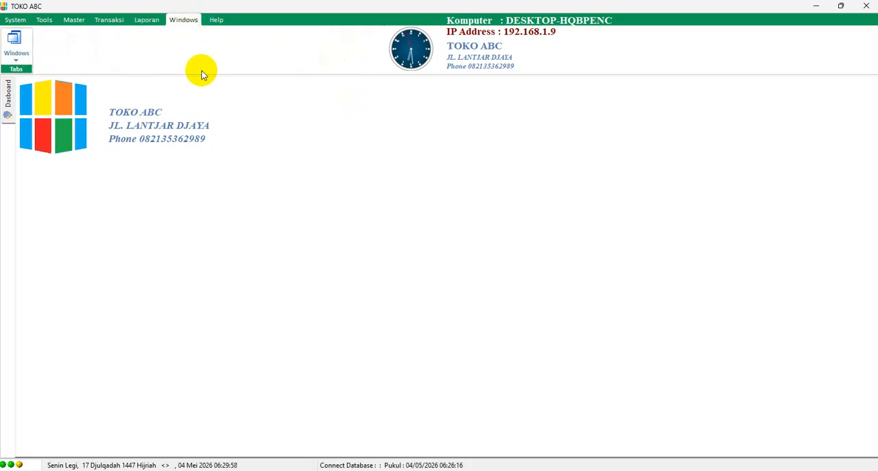
{"action": "left_click", "coordinate": [217, 19]}
{"action": "left_click", "coordinate": [177, 22]}
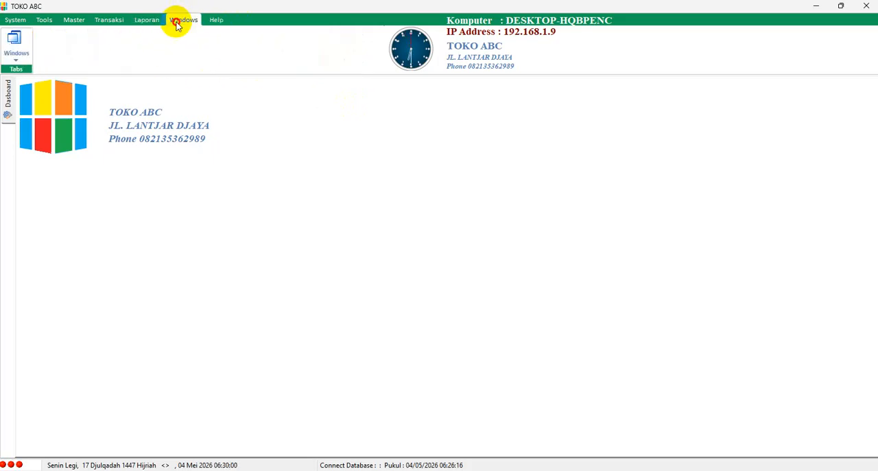
{"action": "left_click", "coordinate": [210, 20]}
{"action": "left_click", "coordinate": [172, 20]}
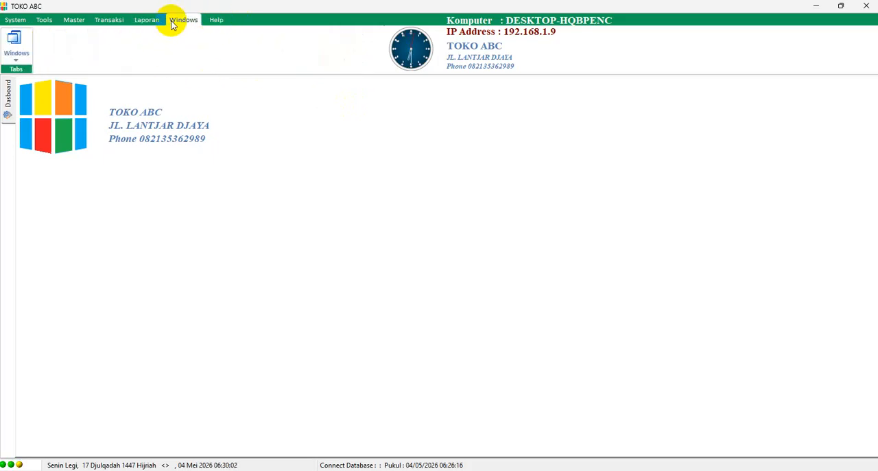
{"action": "left_click", "coordinate": [209, 21]}
{"action": "left_click", "coordinate": [182, 20]}
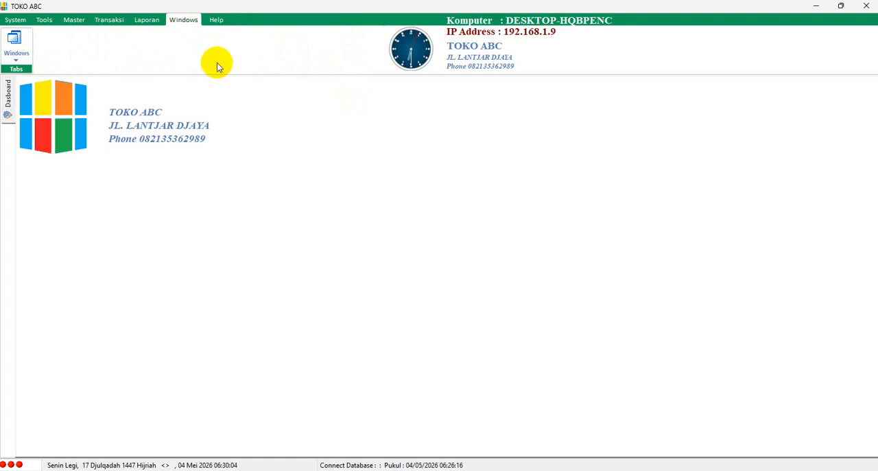
Open the user data and inspect the store admin account and the full list of the admin role's menu access rights
{"action": "left_click", "coordinate": [15, 21]}
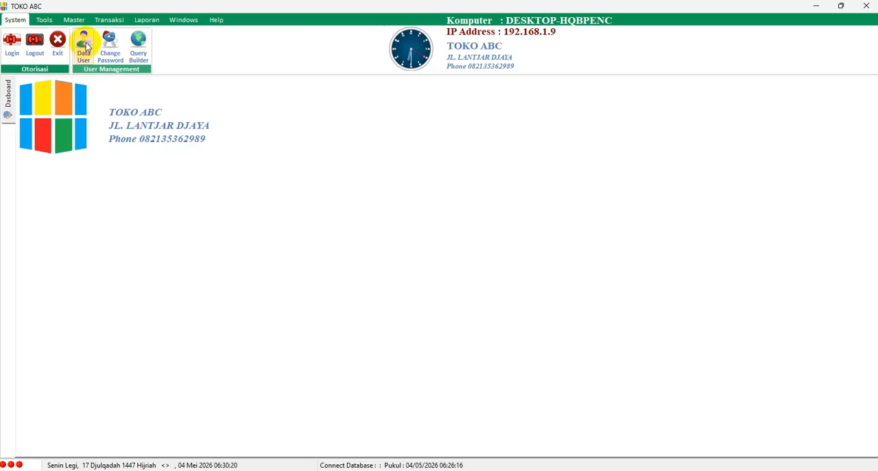
{"action": "left_click", "coordinate": [84, 48]}
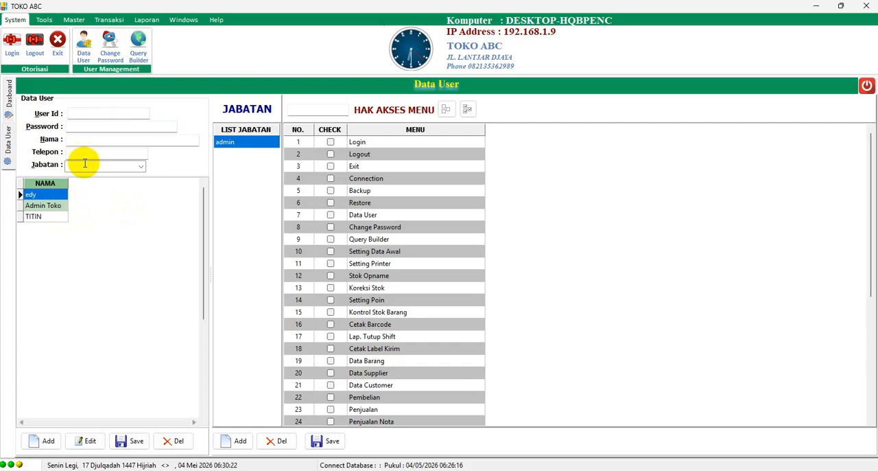
{"action": "left_click", "coordinate": [231, 144]}
{"action": "left_click", "coordinate": [57, 207]}
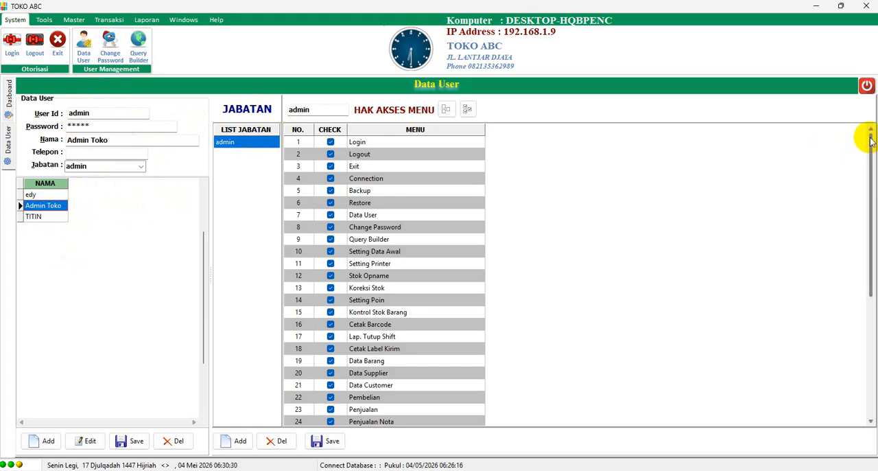
{"action": "left_click_drag", "start_coordinate": [871, 140], "coordinate": [871, 282]}
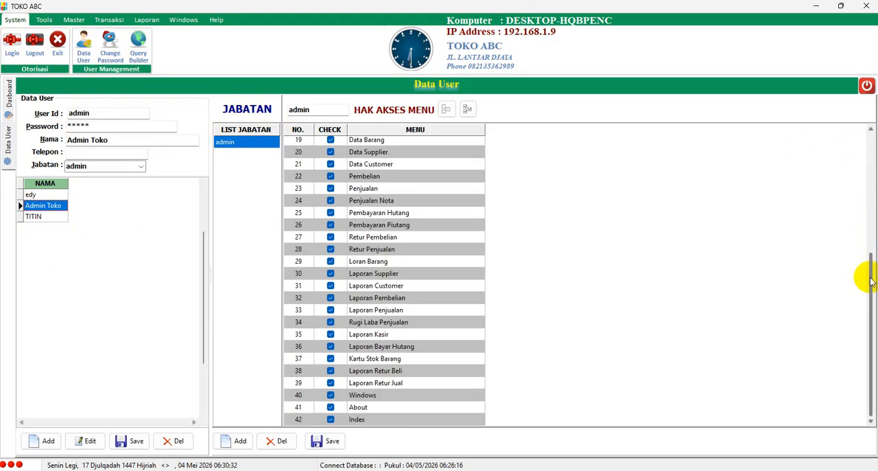
{"action": "left_click", "coordinate": [870, 146]}
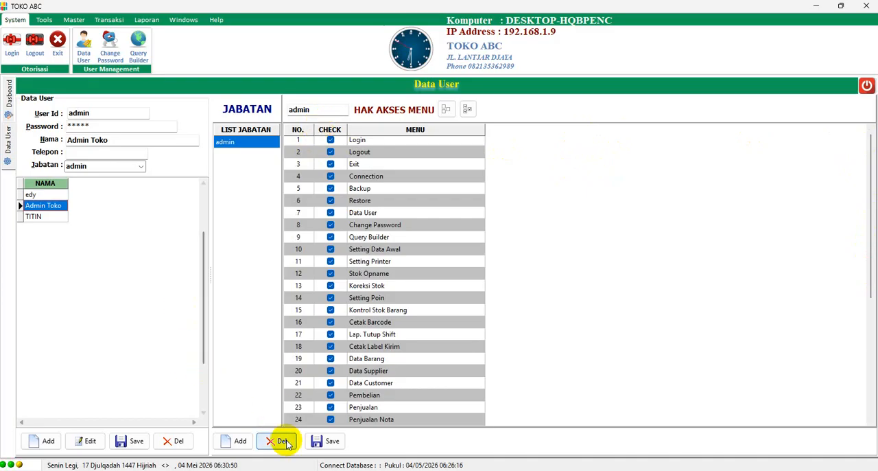
Add a new role named KASIR and remove its access to Query Builder, Setting Data Awal and Setting Printer
{"action": "left_click", "coordinate": [234, 440]}
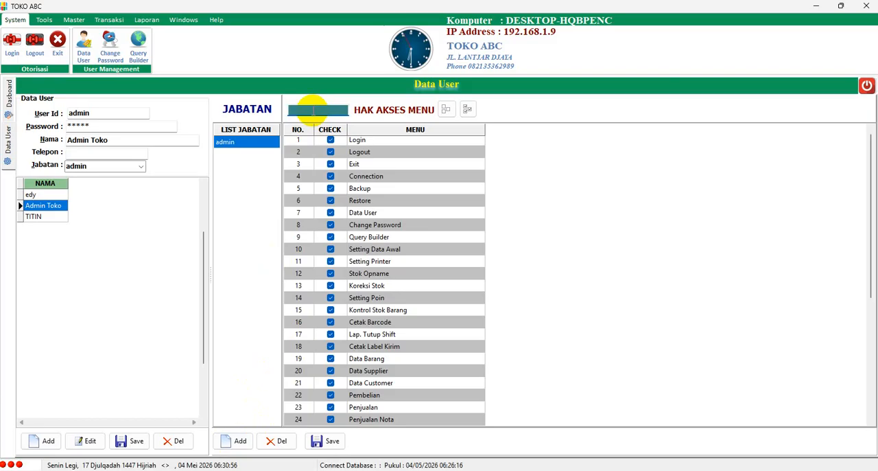
{"action": "type", "text": "KASIR"}
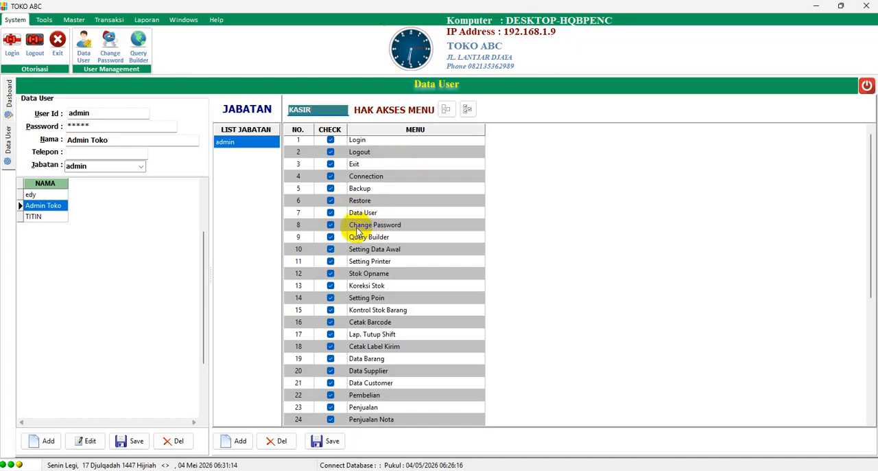
{"action": "left_click", "coordinate": [330, 237]}
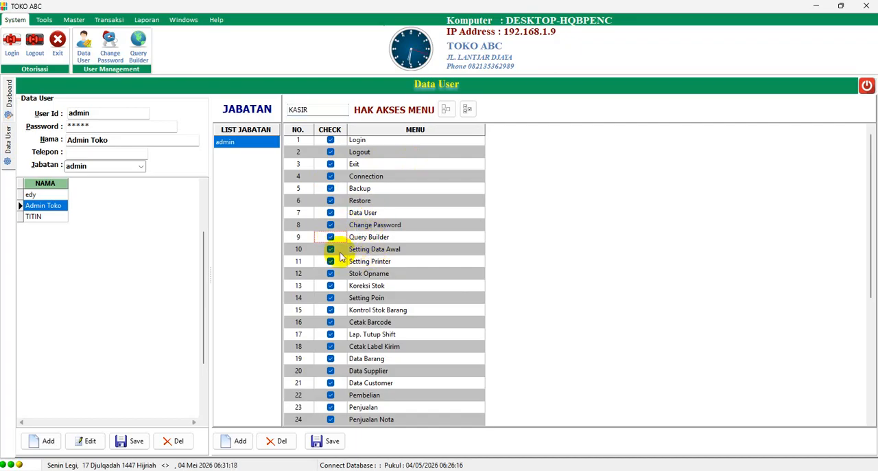
{"action": "left_click", "coordinate": [330, 237]}
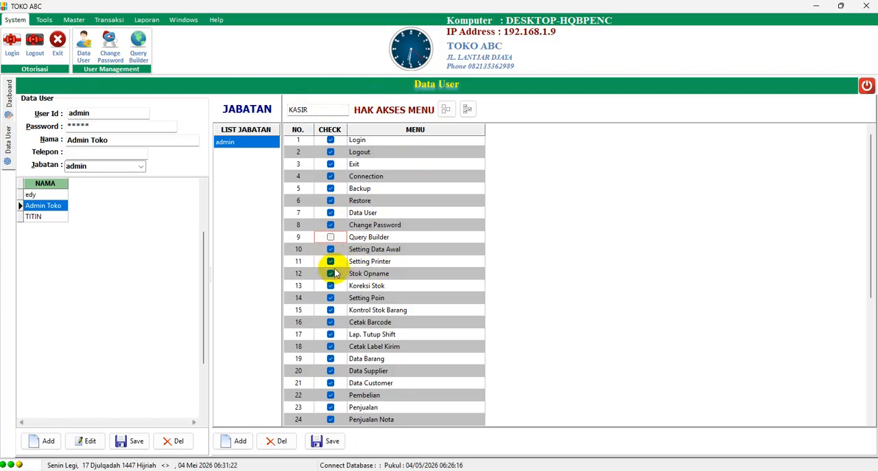
{"action": "left_click", "coordinate": [330, 249]}
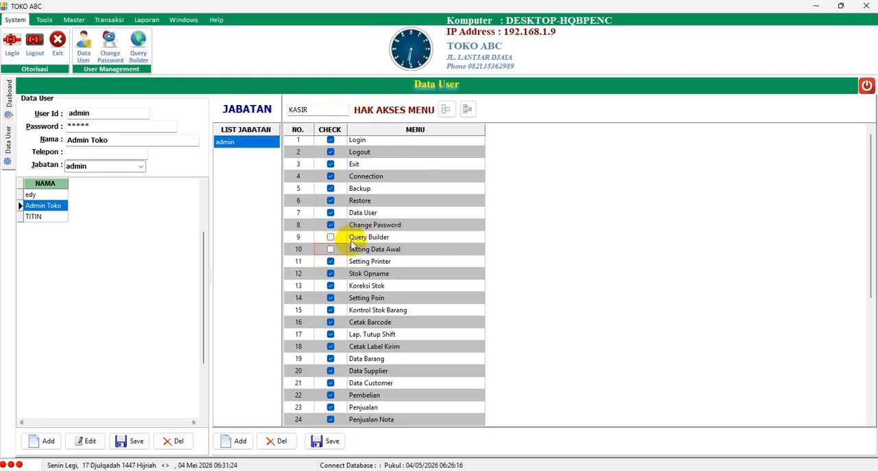
{"action": "left_click", "coordinate": [330, 261]}
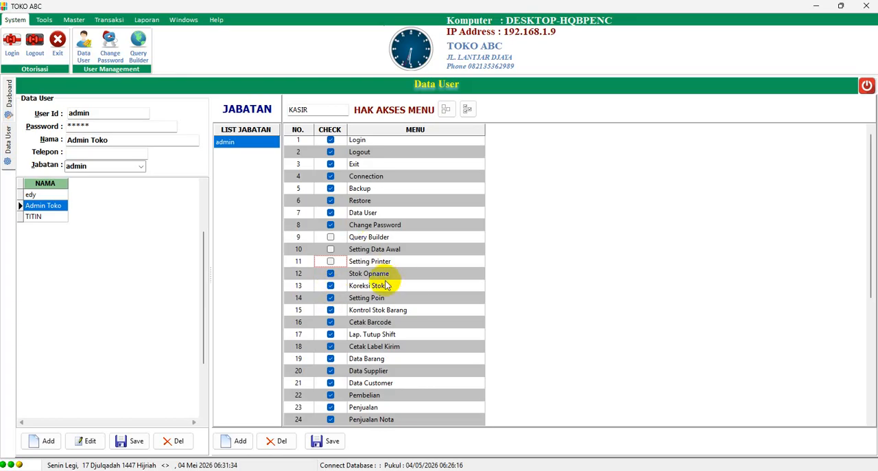
Remove the KASIR role's access to Koreksi Stok, Setting Poin, Kontrol Stok Barang, Cetak Barcode and Lap. Tutup Shift
{"action": "left_click", "coordinate": [330, 286]}
{"action": "left_click", "coordinate": [332, 297]}
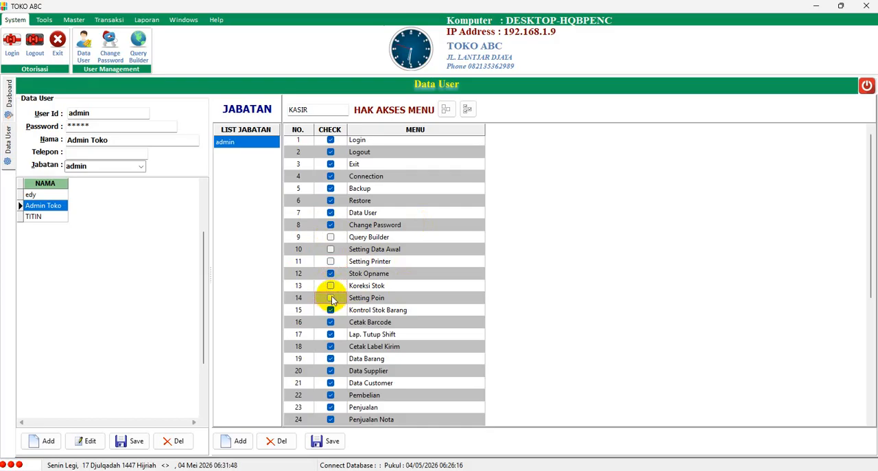
{"action": "left_click", "coordinate": [331, 310]}
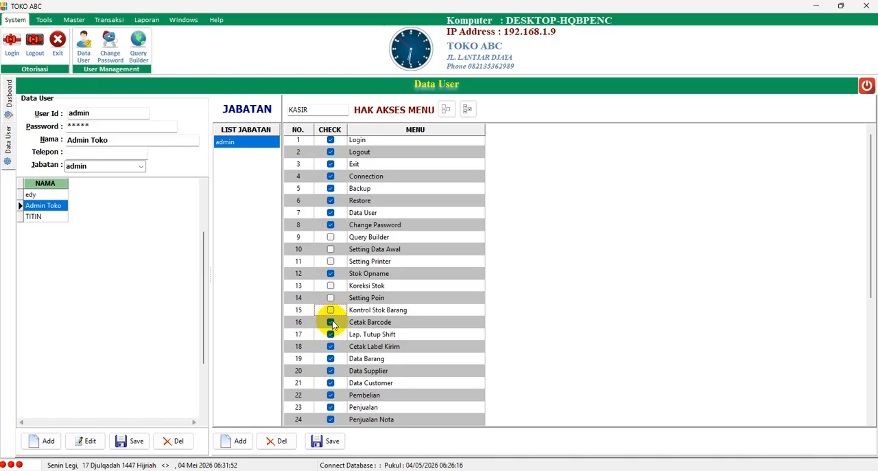
{"action": "left_click", "coordinate": [330, 321]}
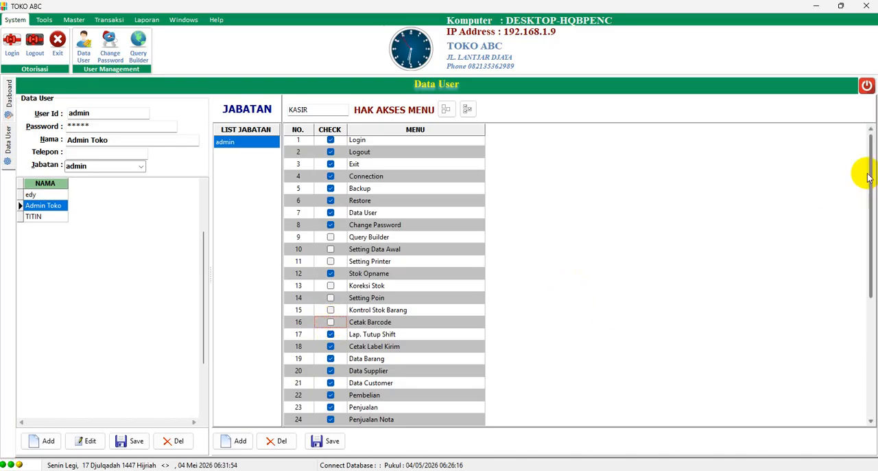
{"action": "left_click_drag", "start_coordinate": [872, 174], "coordinate": [870, 192]}
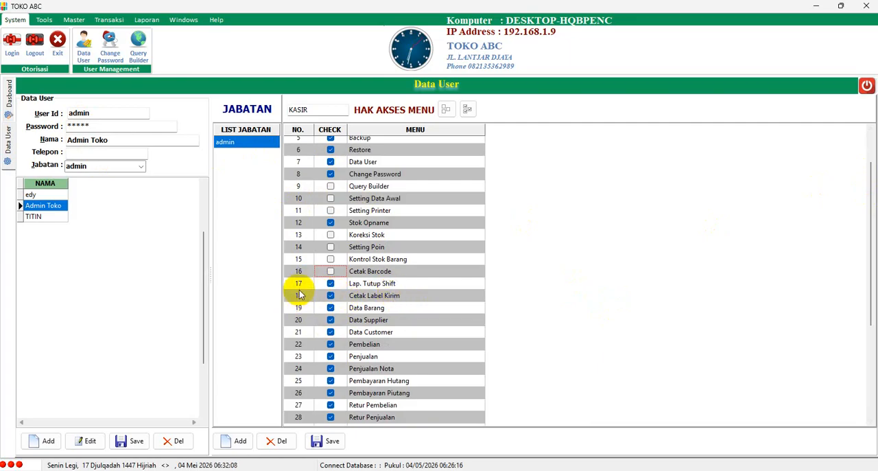
{"action": "left_click", "coordinate": [331, 284]}
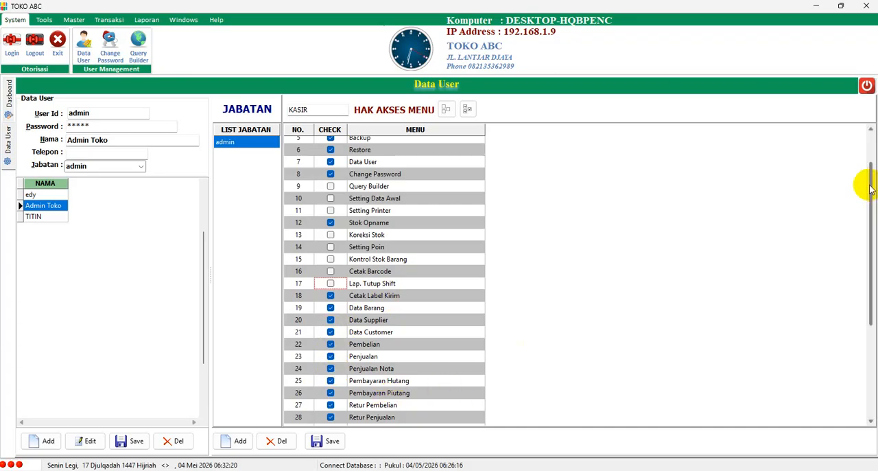
Try to save the KASIR role with its restricted menu access rights
{"action": "left_click_drag", "start_coordinate": [863, 183], "coordinate": [863, 276]}
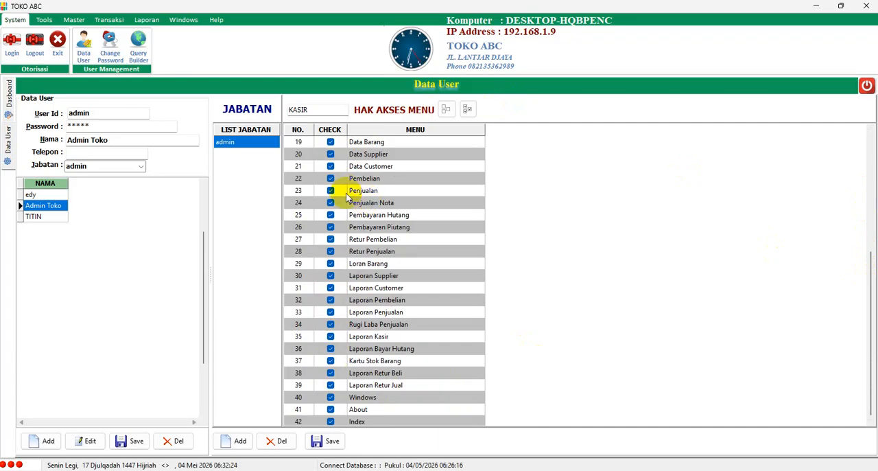
{"action": "left_click", "coordinate": [329, 443]}
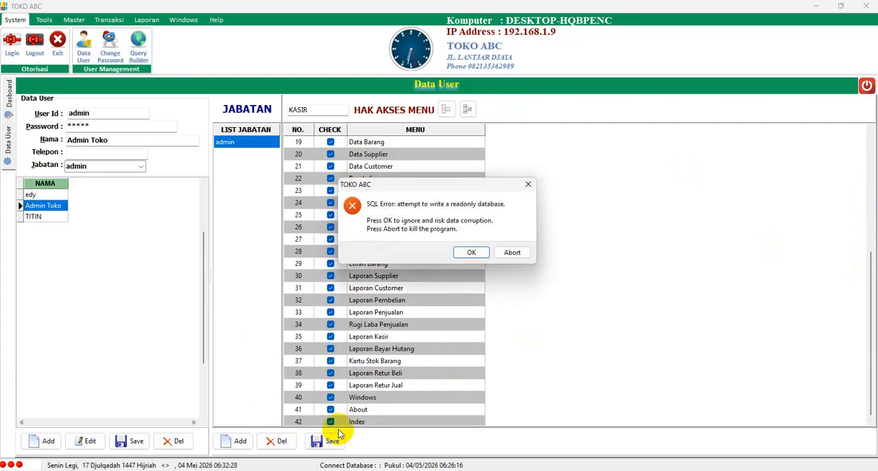
{"action": "left_click", "coordinate": [473, 253]}
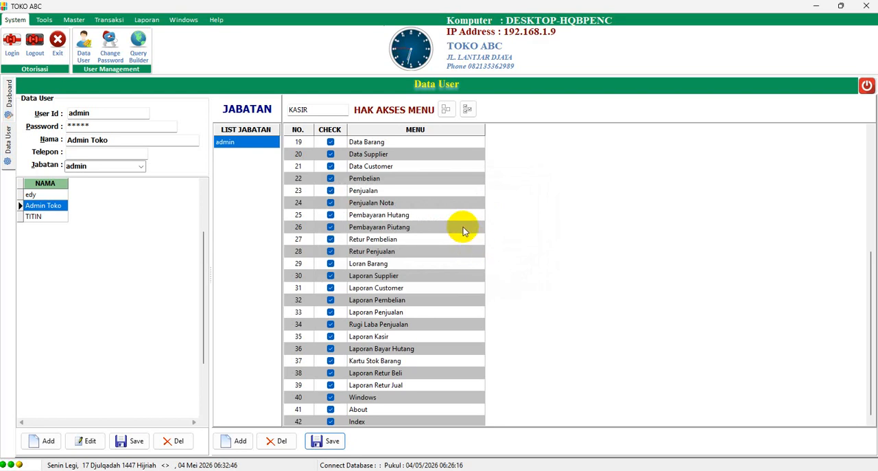
Close the user data and exit the store application, and restart JRITEL from the desktop as administrator
{"action": "left_click", "coordinate": [867, 86]}
{"action": "left_click", "coordinate": [867, 12]}
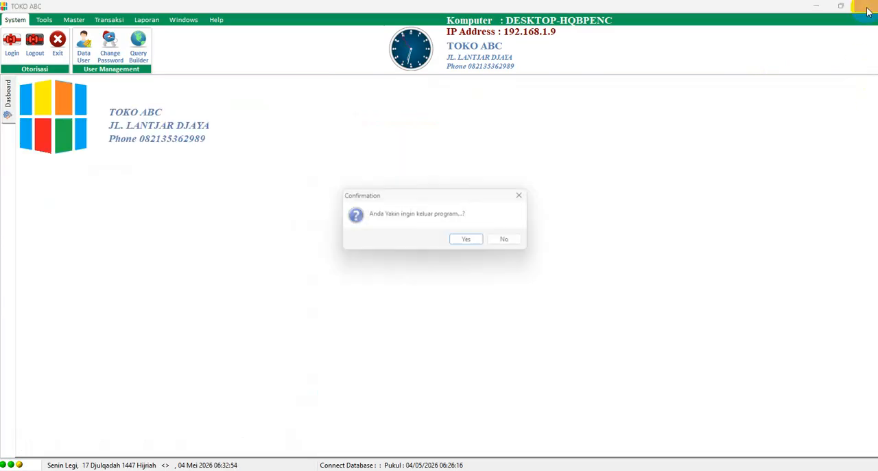
{"action": "left_click", "coordinate": [473, 241]}
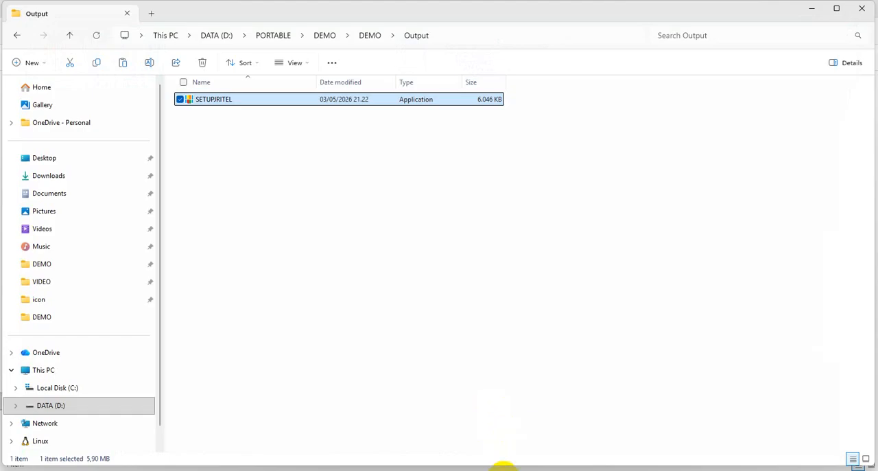
{"action": "key", "text": "super+d"}
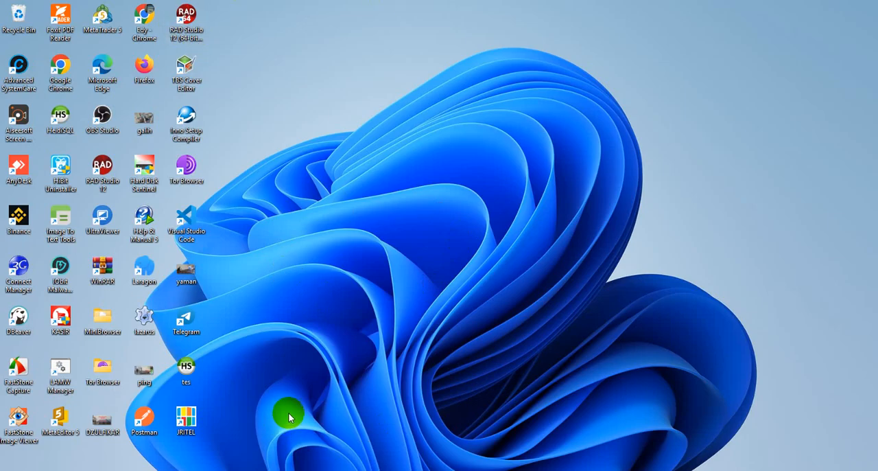
{"action": "right_click", "coordinate": [192, 422]}
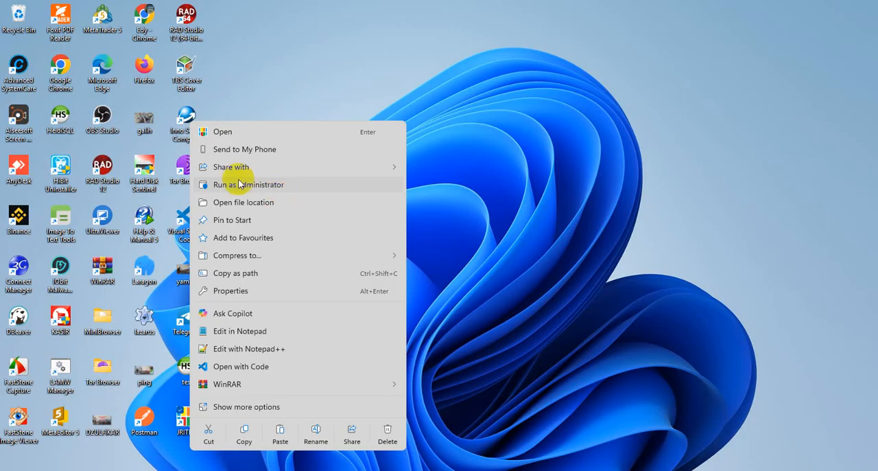
{"action": "left_click", "coordinate": [251, 186]}
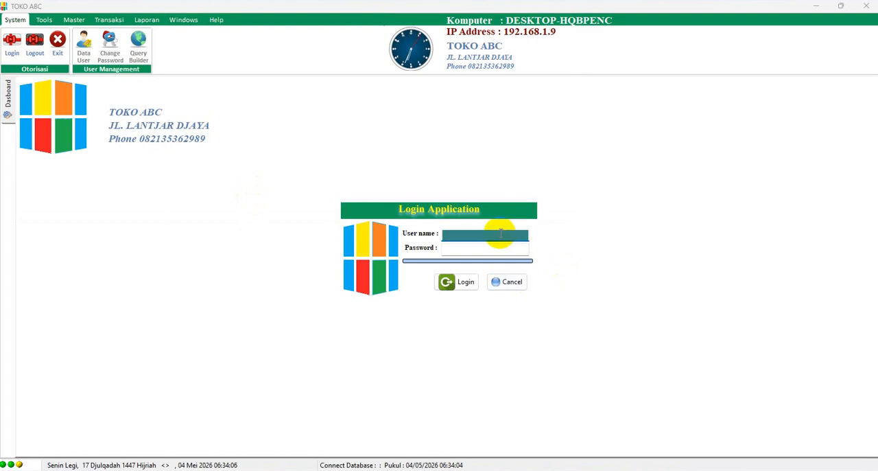
Log in as user admin with the account password and open the user data
{"action": "key", "text": "Tab"}
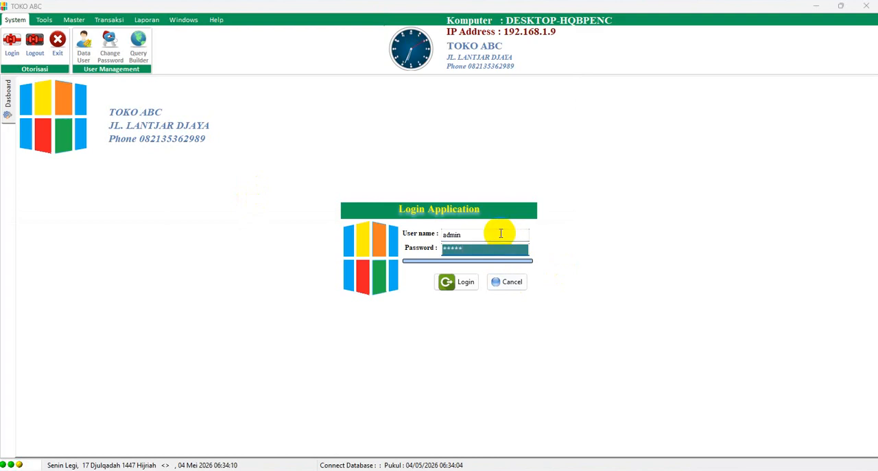
{"action": "key", "text": "Return"}
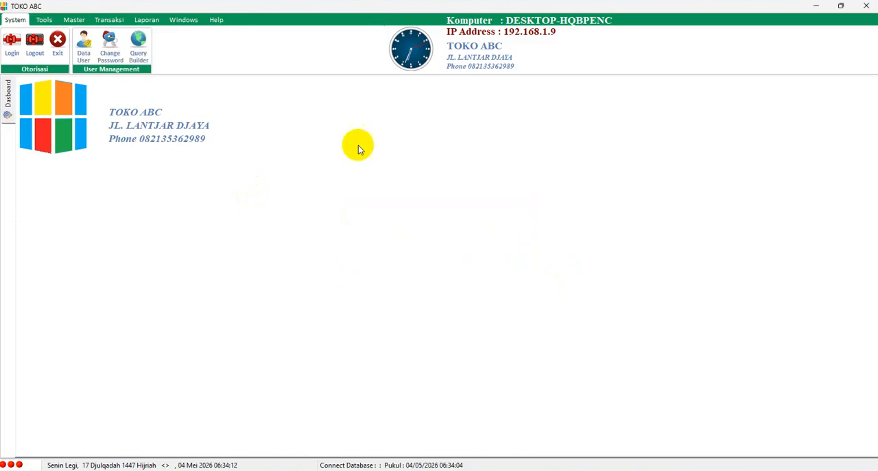
{"action": "left_click", "coordinate": [84, 42]}
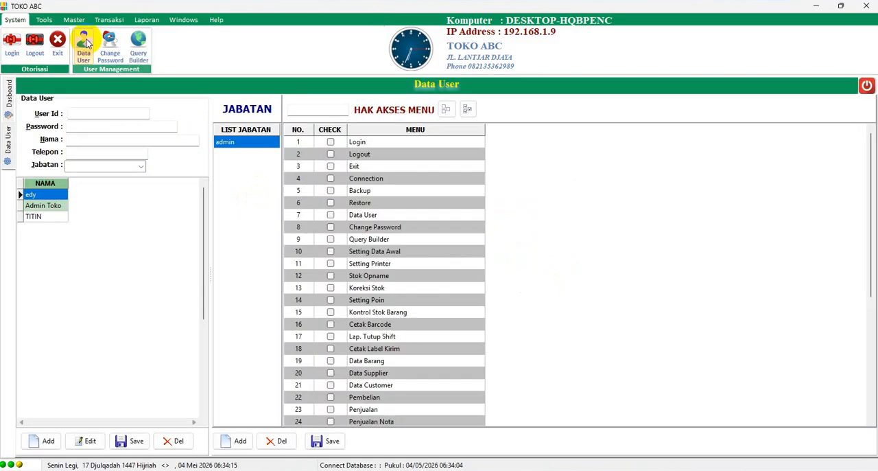
Add a new role named KASIR and grant it access to all menus
{"action": "left_click", "coordinate": [233, 440]}
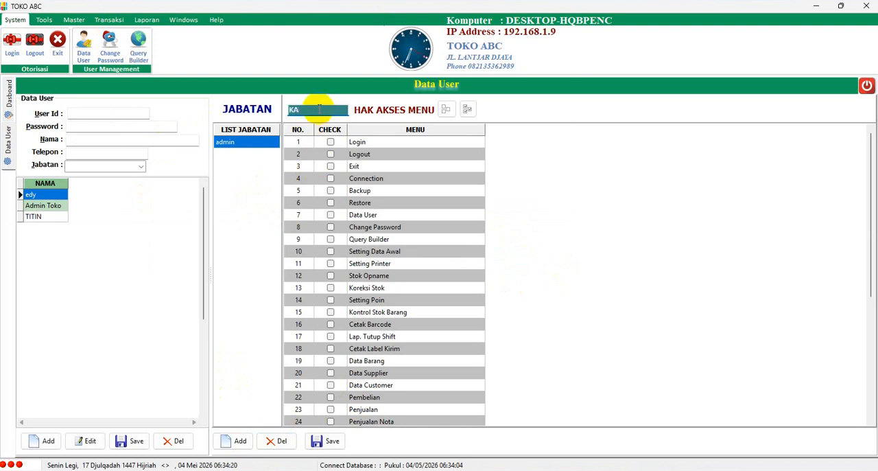
{"action": "type", "text": "KASIR"}
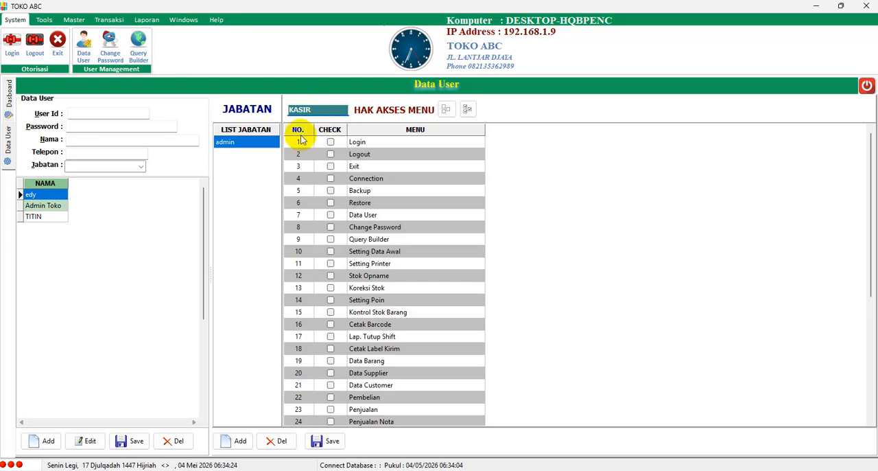
{"action": "left_click", "coordinate": [467, 110]}
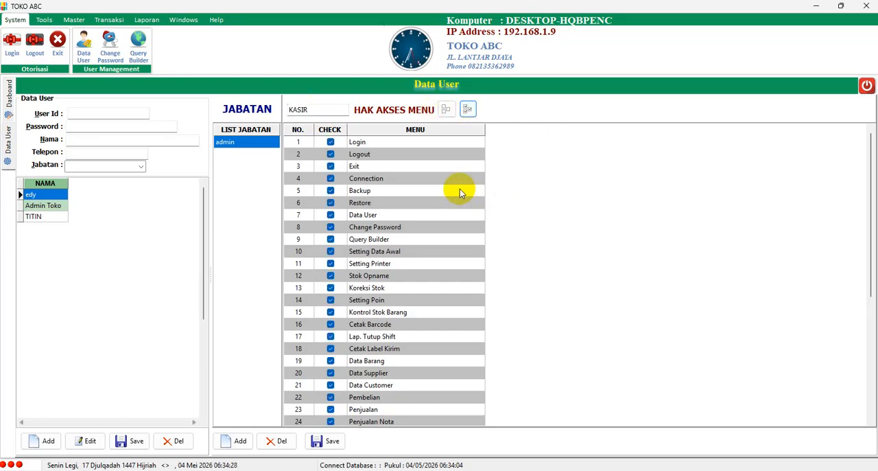
Remove the KASIR role's access to Query Builder, Setting Data Awal, Setting Printer, Stok Opname, Koreksi Stok and Setting Poin
{"action": "left_click", "coordinate": [330, 239]}
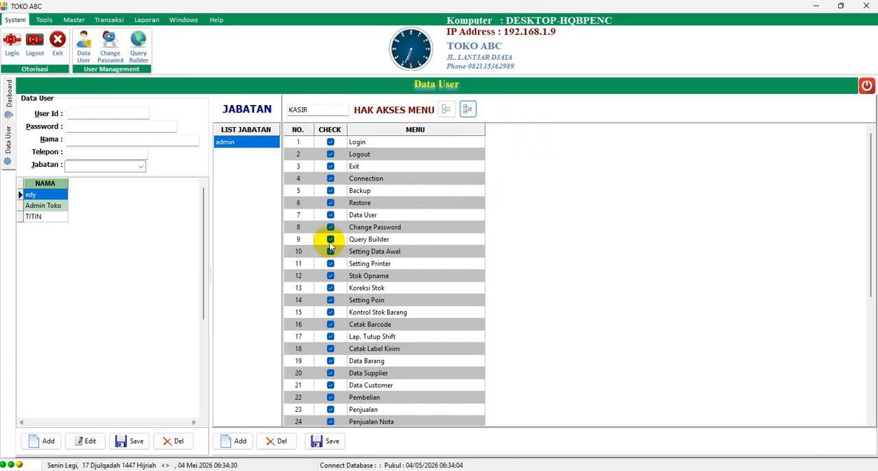
{"action": "left_click", "coordinate": [331, 251]}
{"action": "left_click", "coordinate": [330, 263]}
{"action": "left_click", "coordinate": [331, 275]}
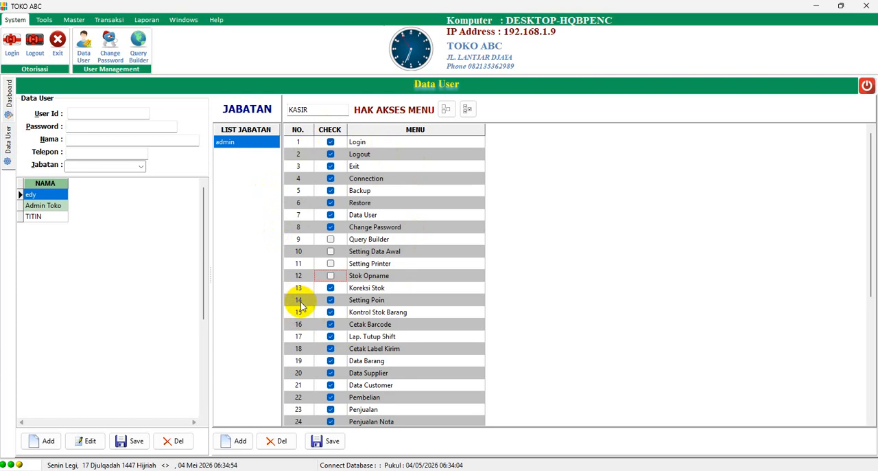
{"action": "left_click", "coordinate": [330, 288]}
{"action": "left_click", "coordinate": [330, 300]}
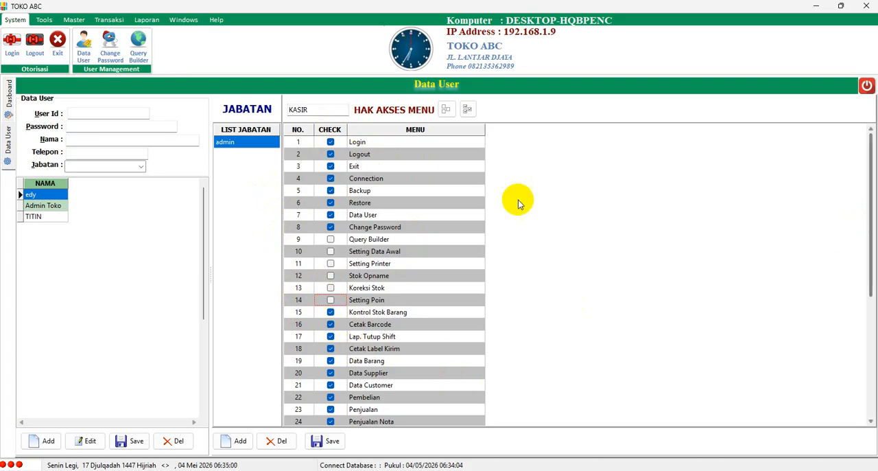
Remove the KASIR role's access to Data User, Connection, Backup and Restore
{"action": "left_click", "coordinate": [330, 215]}
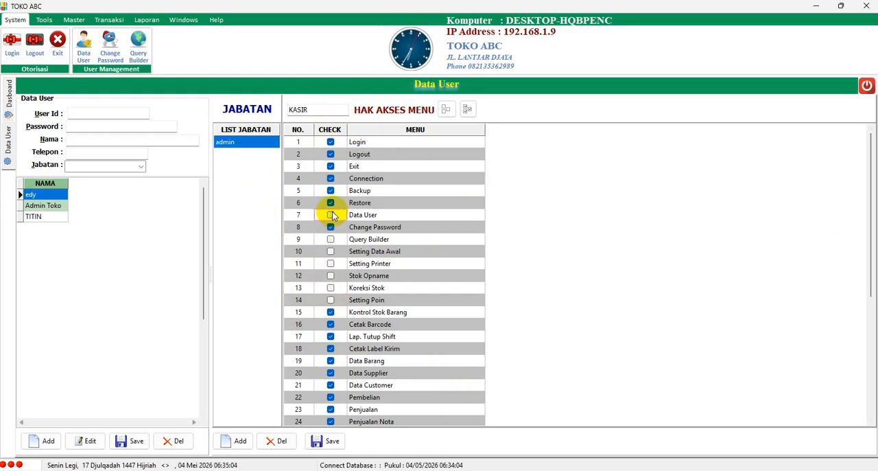
{"action": "left_click", "coordinate": [331, 178]}
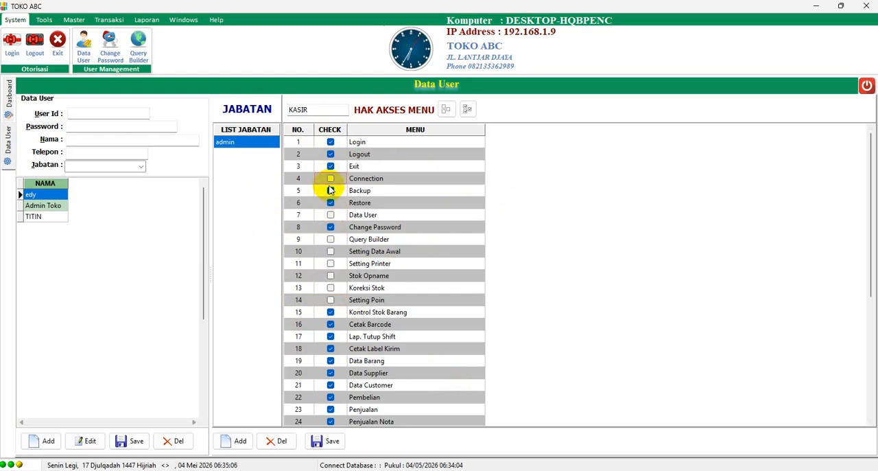
{"action": "left_click", "coordinate": [330, 191]}
{"action": "left_click", "coordinate": [330, 202]}
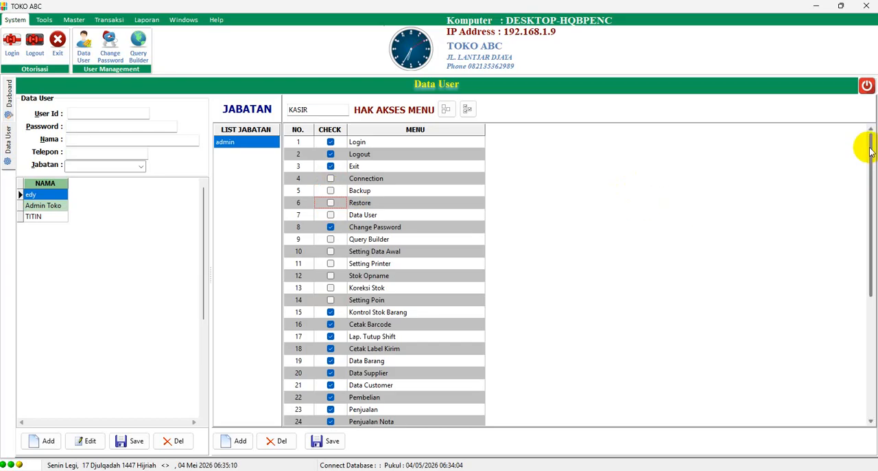
Remove the KASIR role's access to Rugi Laba Penjualan and save the role
{"action": "left_click_drag", "start_coordinate": [868, 141], "coordinate": [851, 302]}
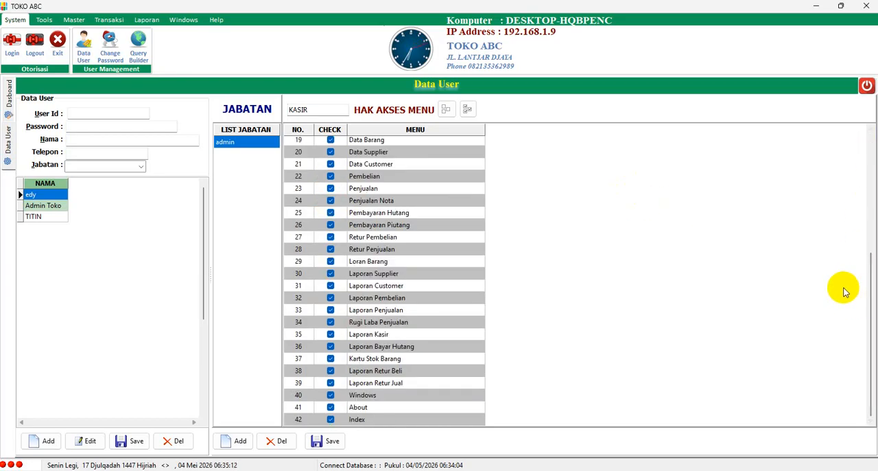
{"action": "left_click", "coordinate": [331, 321]}
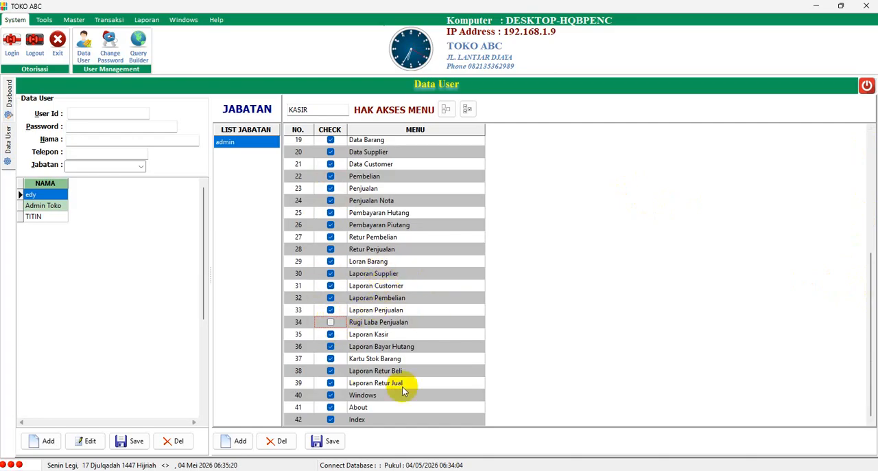
{"action": "left_click", "coordinate": [333, 442]}
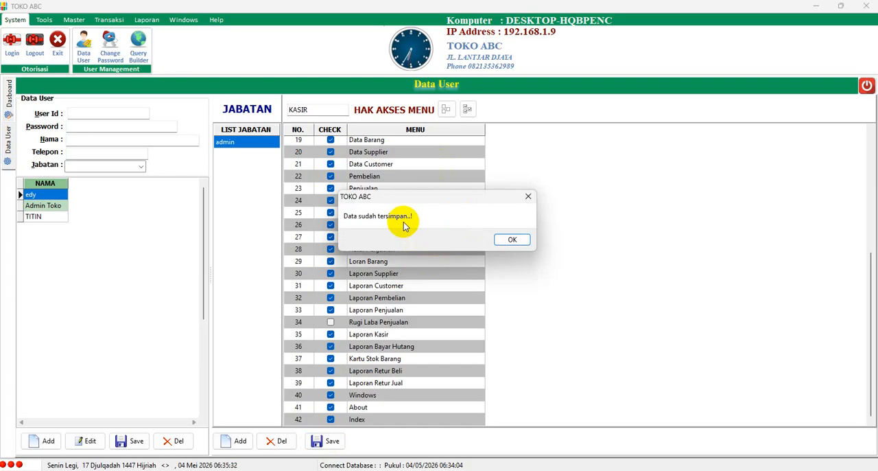
{"action": "left_click", "coordinate": [512, 239]}
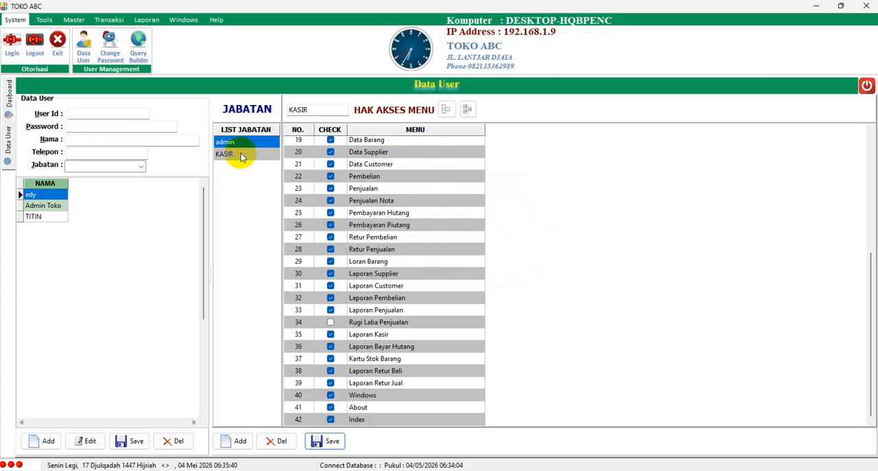
Start a new user record with the user ID kasir and enter the account password
{"action": "left_click", "coordinate": [49, 440]}
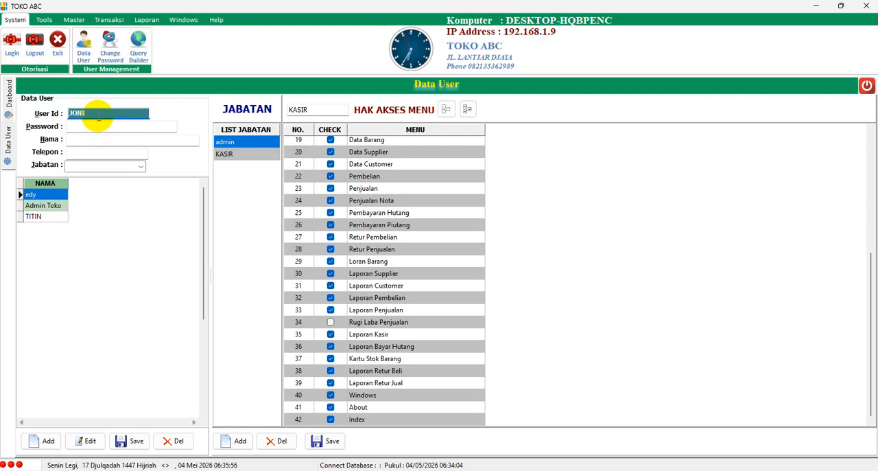
{"action": "left_click", "coordinate": [94, 125]}
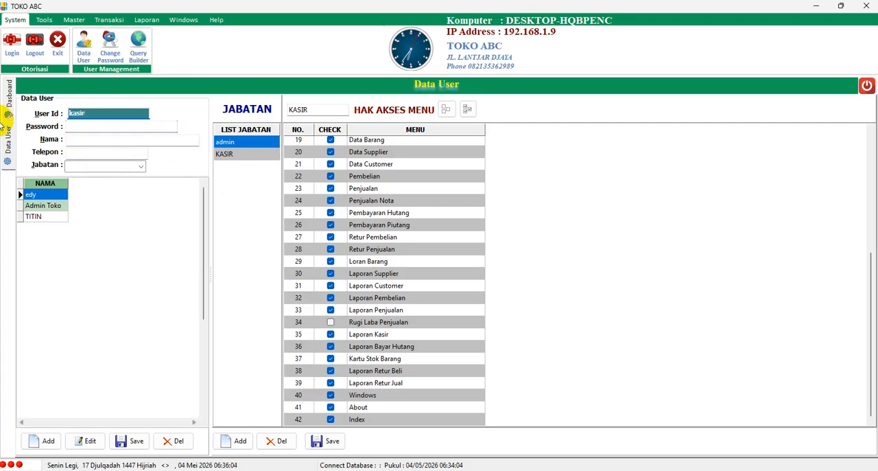
{"action": "key", "text": "BackSpace"}
{"action": "left_click", "coordinate": [102, 127]}
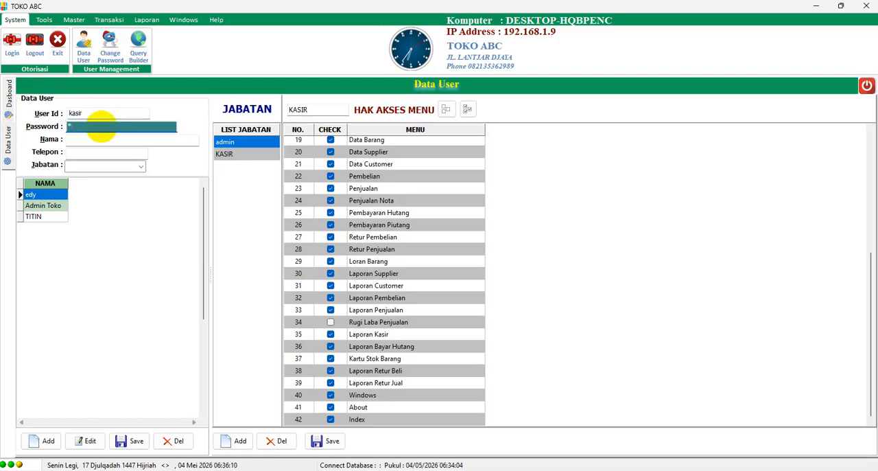
{"action": "type", "text": "****"}
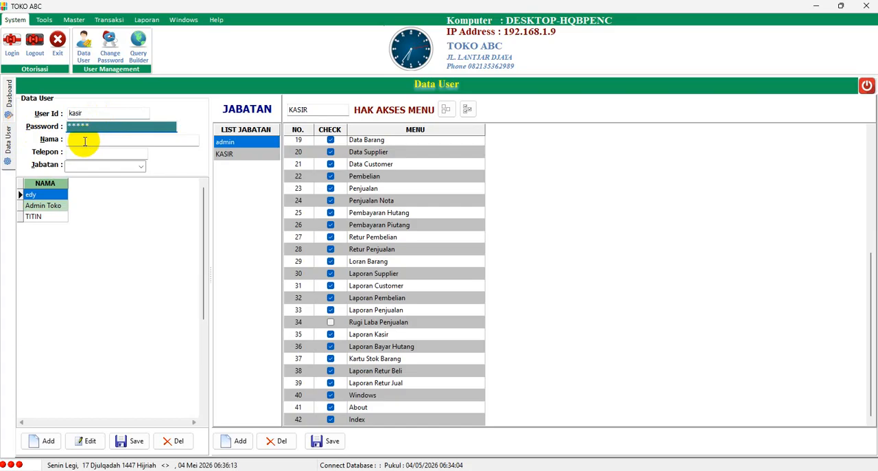
Fill in the cashier's name and phone number, assign the KASIR role, and save the user
{"action": "left_click", "coordinate": [83, 141]}
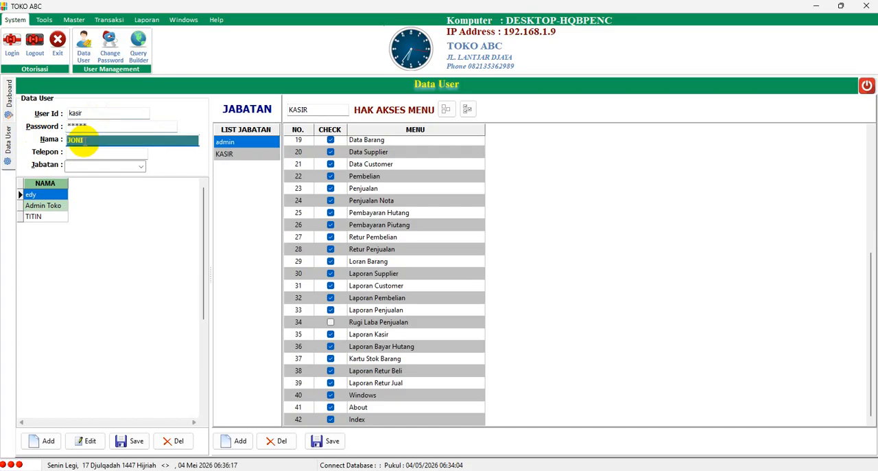
{"action": "left_click", "coordinate": [96, 150]}
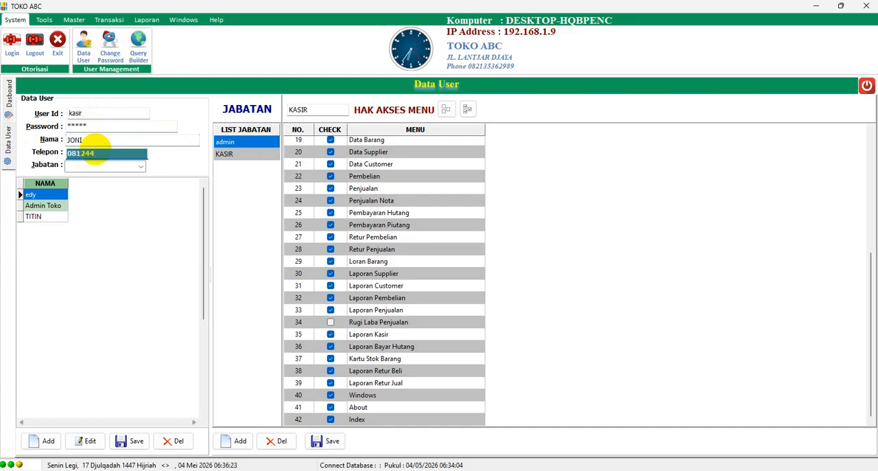
{"action": "left_click", "coordinate": [141, 167]}
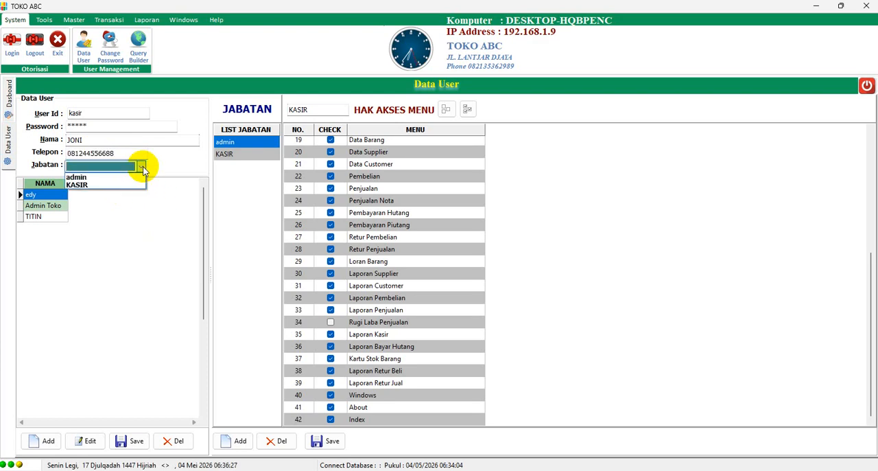
{"action": "left_click", "coordinate": [110, 185]}
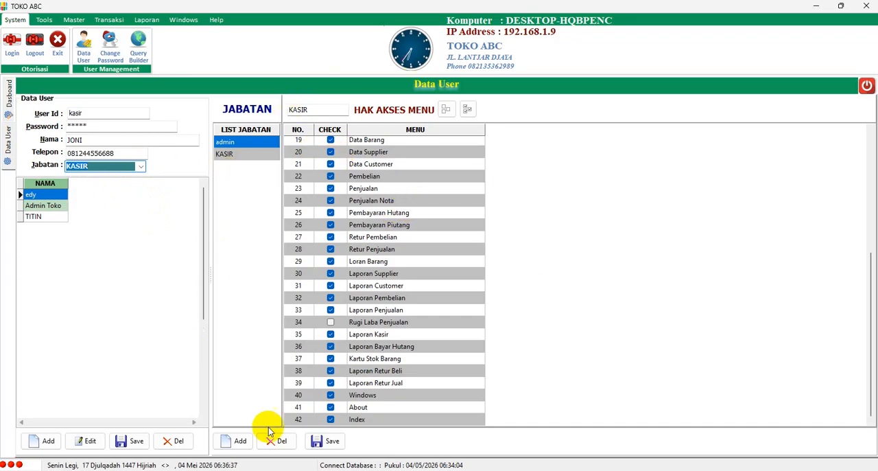
{"action": "left_click", "coordinate": [134, 439]}
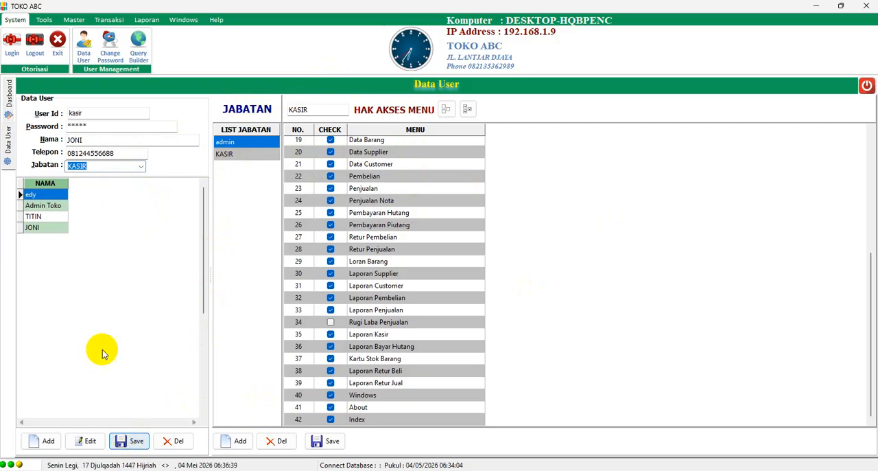
Review the KASIR role's menu access rights from the start of the list
{"action": "left_click", "coordinate": [235, 156]}
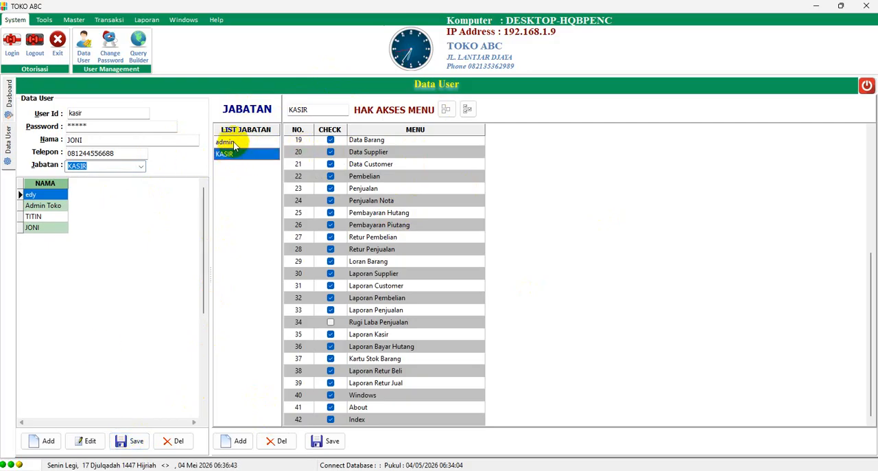
{"action": "left_click", "coordinate": [227, 143]}
{"action": "left_click", "coordinate": [227, 158]}
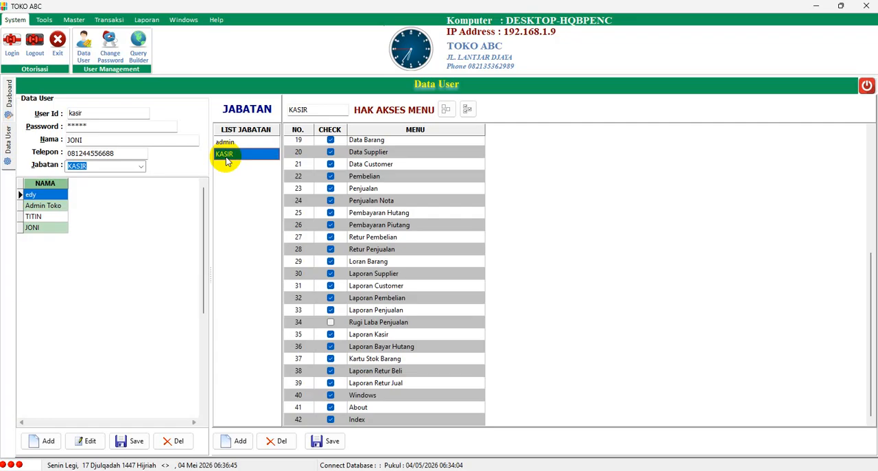
{"action": "left_click", "coordinate": [871, 131]}
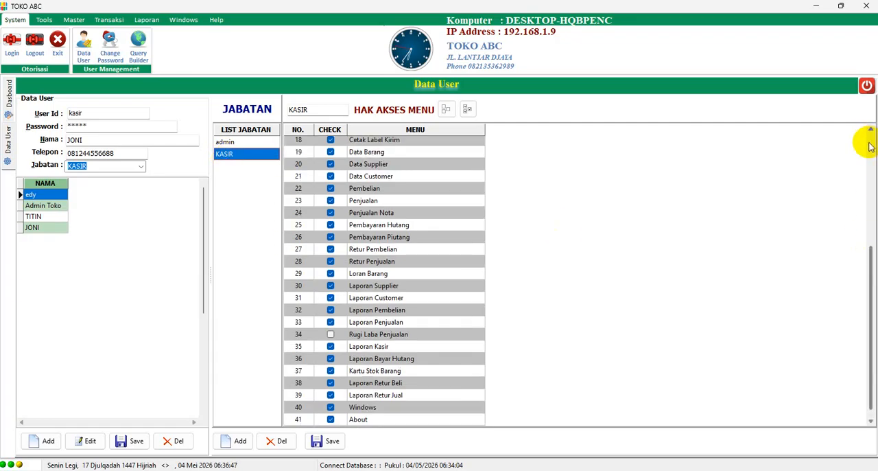
{"action": "left_click", "coordinate": [869, 146]}
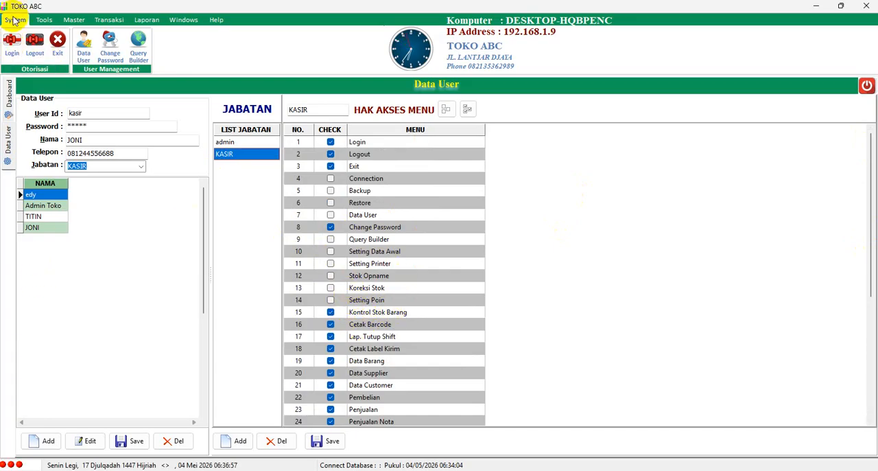
Log in as kasir with the account password and check which Tools and System commands are available
{"action": "left_click", "coordinate": [11, 47]}
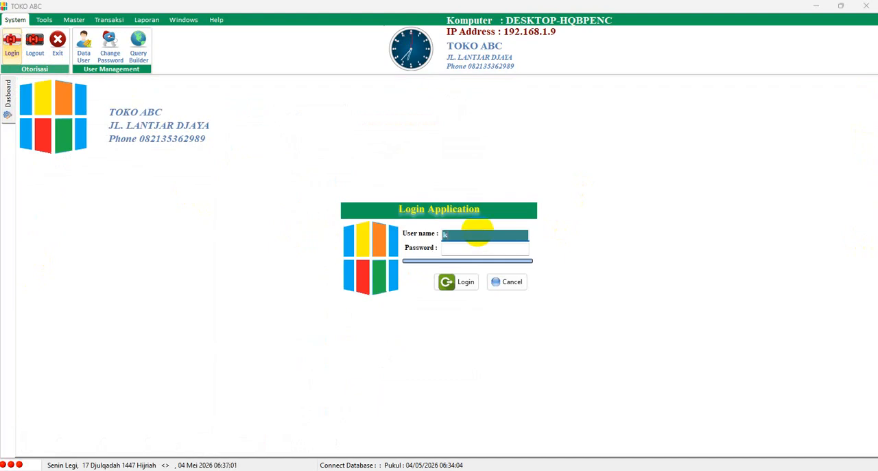
{"action": "key", "text": "Tab"}
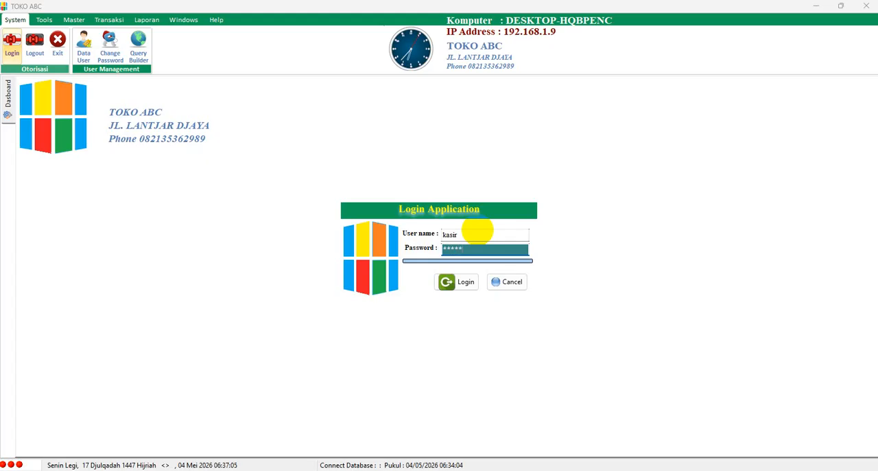
{"action": "key", "text": "Return"}
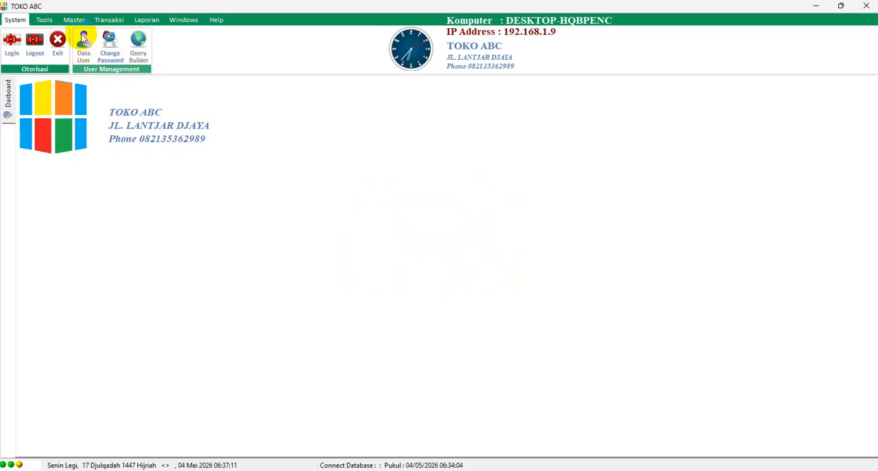
{"action": "left_click", "coordinate": [45, 20]}
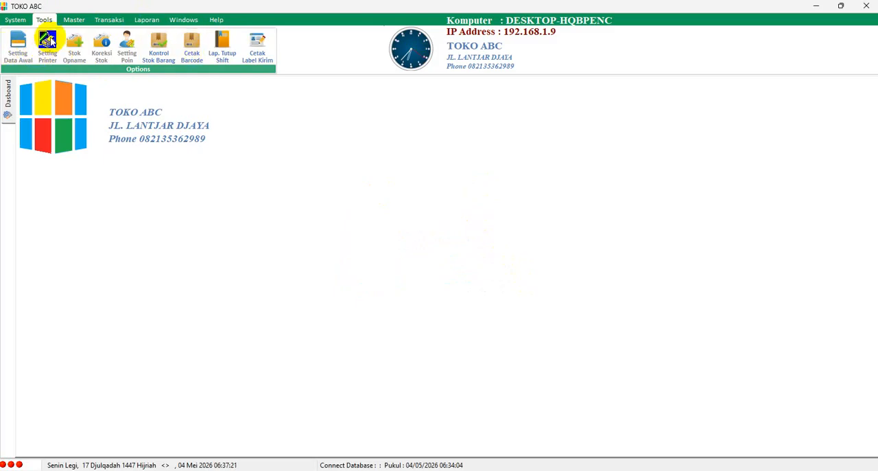
{"action": "left_click", "coordinate": [12, 22]}
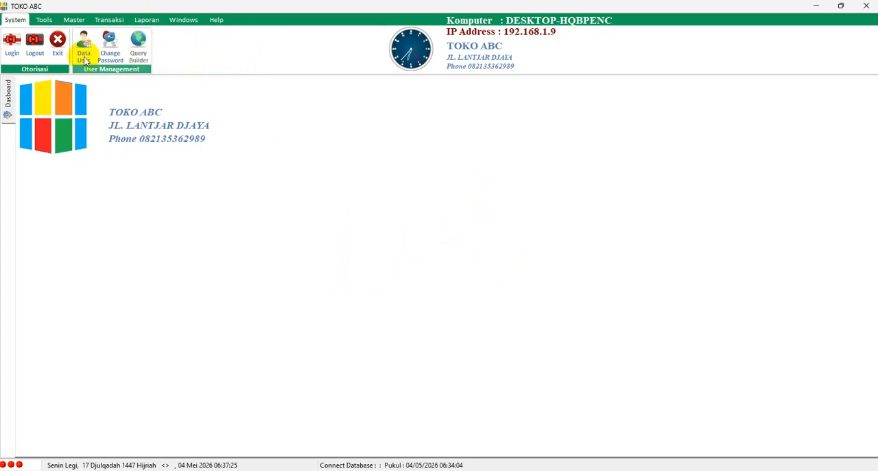
Log back in as admin with the account password
{"action": "left_click", "coordinate": [11, 42]}
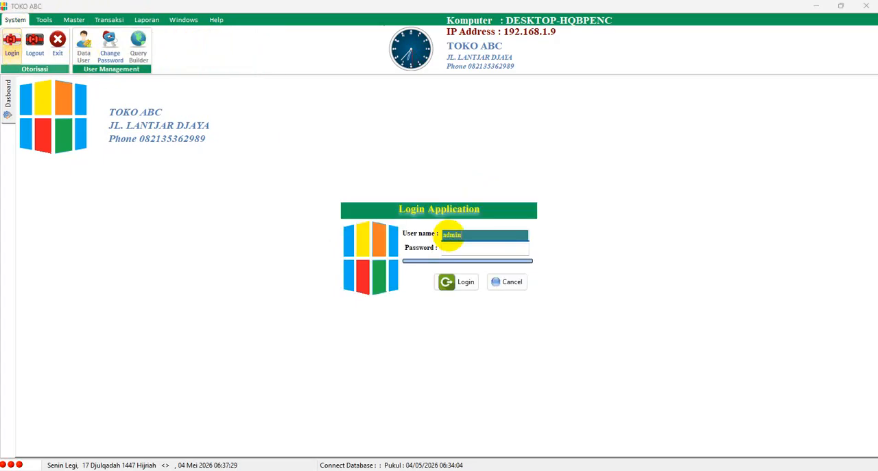
{"action": "key", "text": "Tab"}
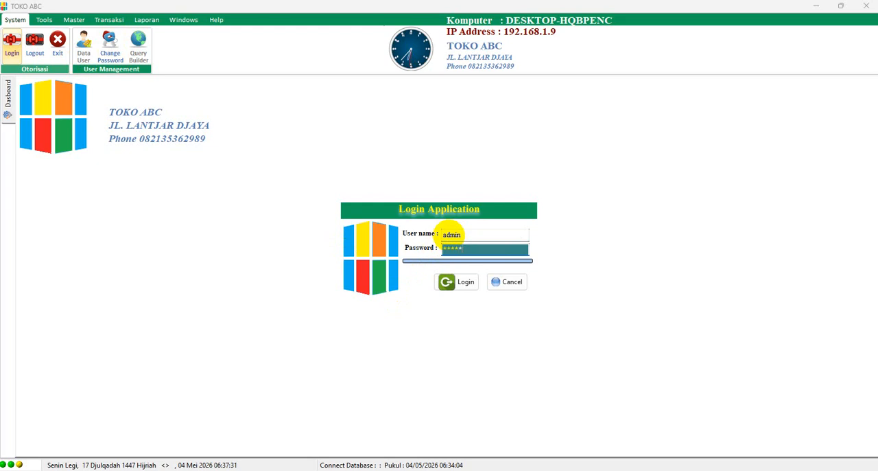
{"action": "key", "text": "Return"}
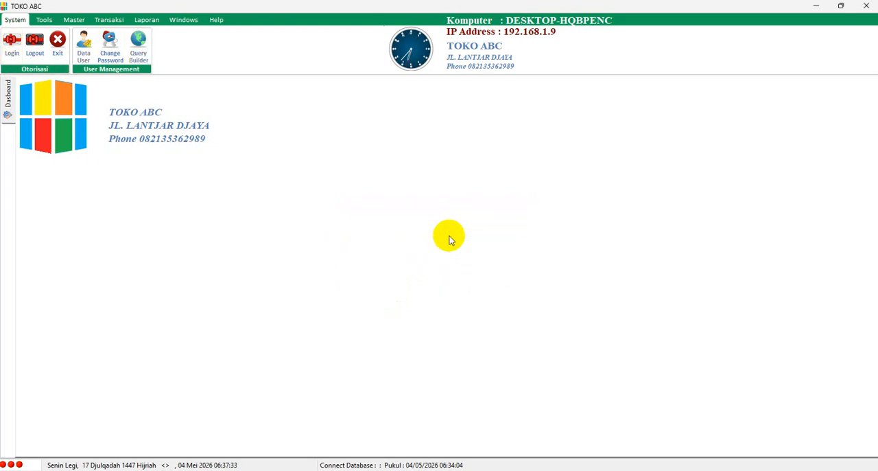
Remove the KASIR role's access to Lap. Tutup Shift and Cetak Barcode in Data User and save the role
{"action": "left_click", "coordinate": [83, 45]}
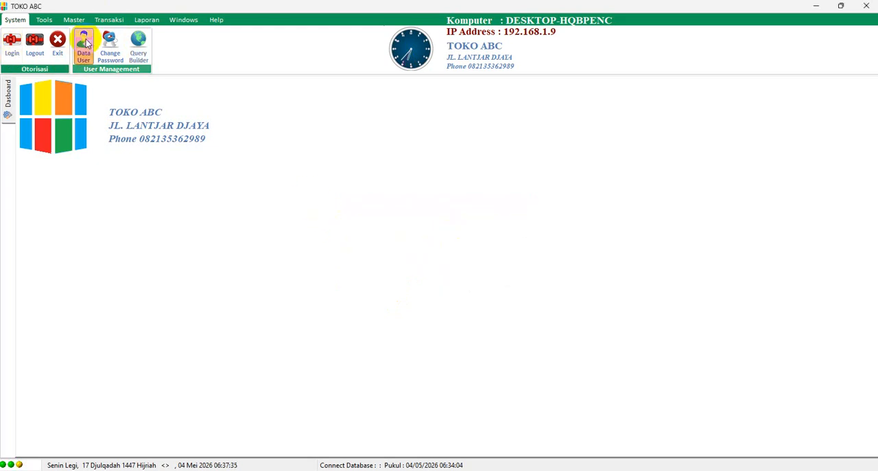
{"action": "left_click", "coordinate": [224, 154]}
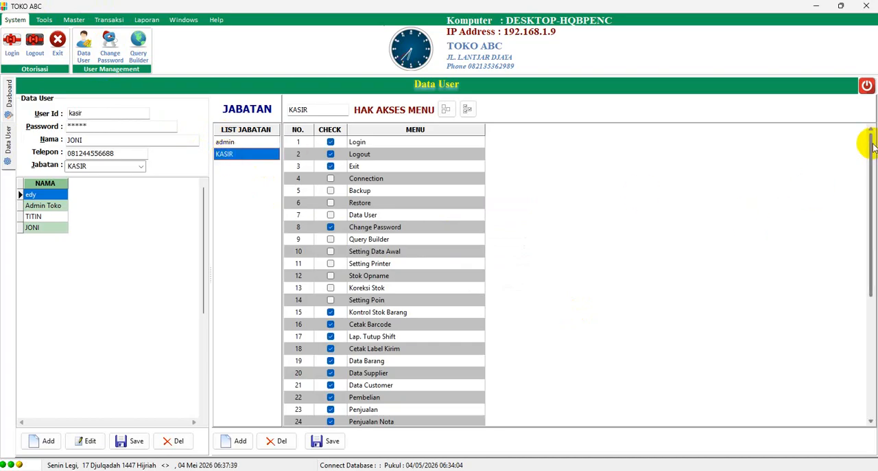
{"action": "scroll", "coordinate": [849, 347], "scroll_direction": "down", "scroll_amount": 2}
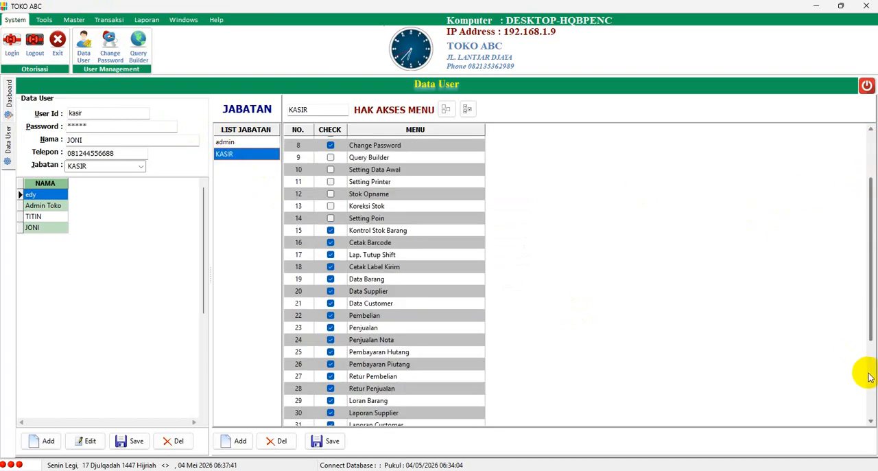
{"action": "scroll", "coordinate": [864, 374], "scroll_direction": "down", "scroll_amount": 3}
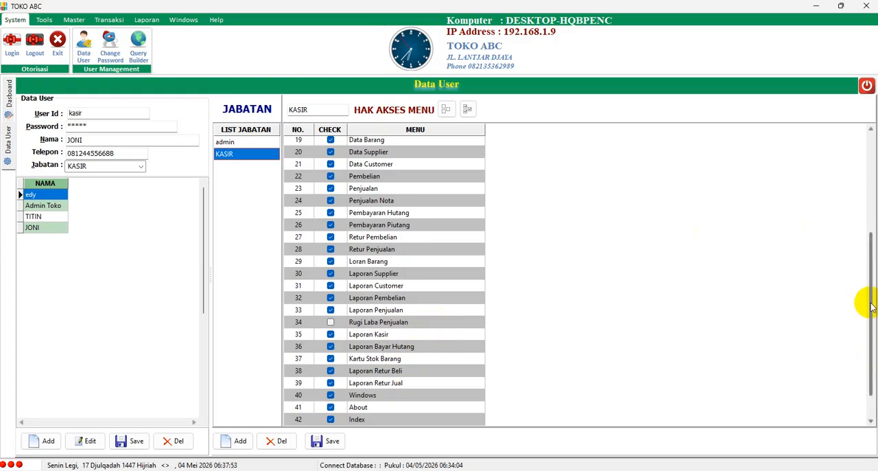
{"action": "scroll", "coordinate": [871, 307], "scroll_direction": "up", "scroll_amount": 1}
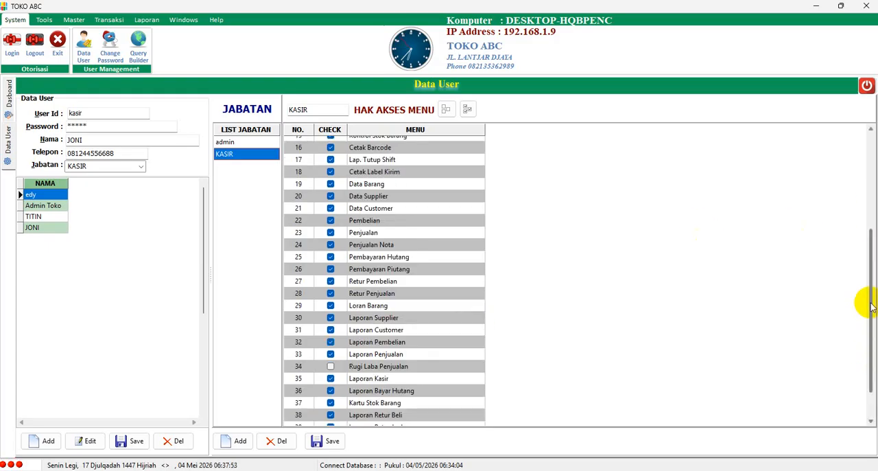
{"action": "left_click", "coordinate": [330, 160]}
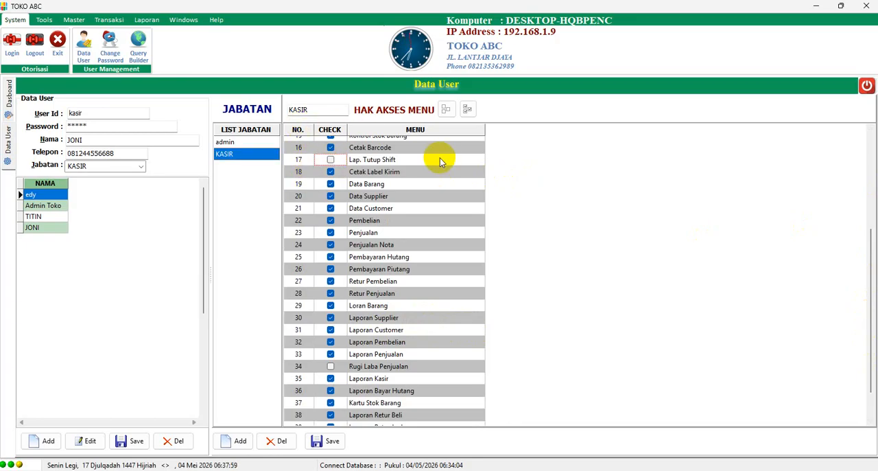
{"action": "left_click", "coordinate": [331, 148]}
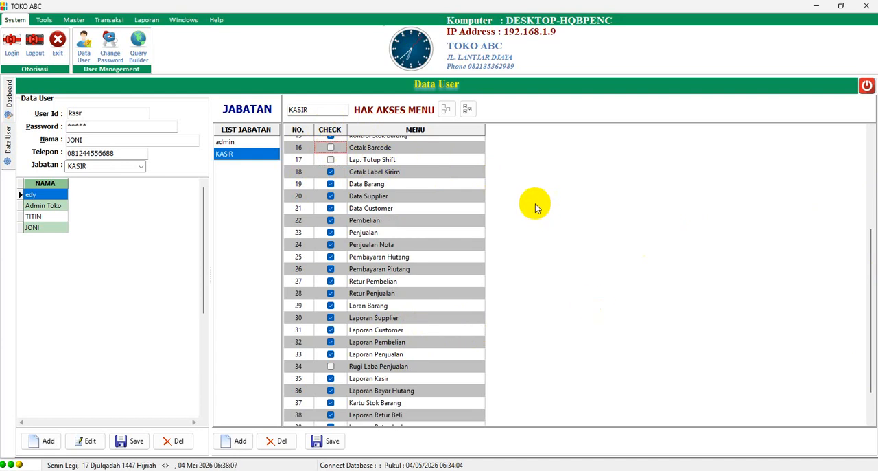
{"action": "left_click", "coordinate": [336, 442]}
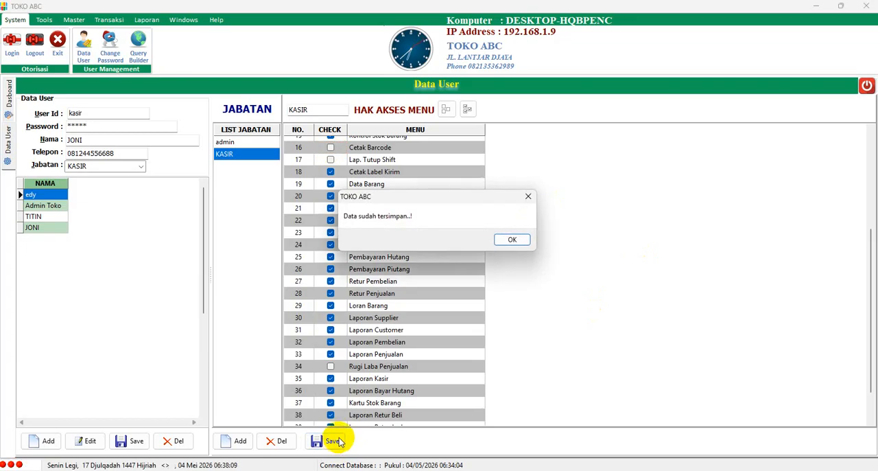
{"action": "left_click", "coordinate": [511, 239]}
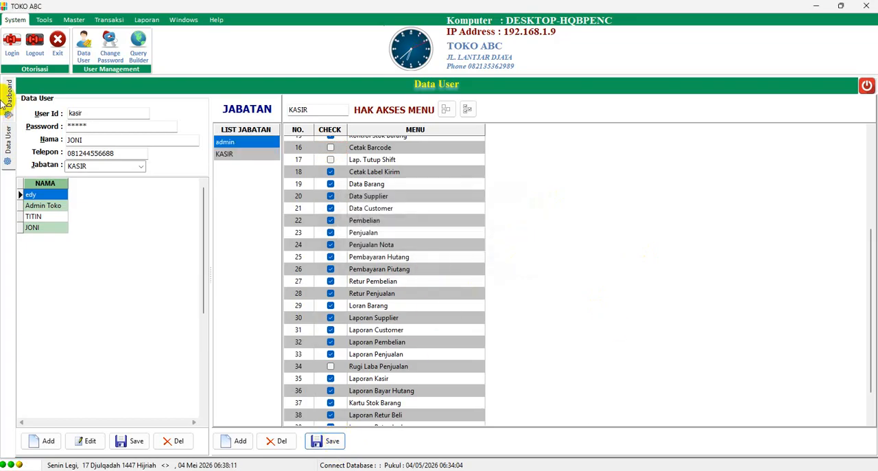
Log in as kasir with the account password and check the Tools commands against the revised access rights
{"action": "left_click", "coordinate": [12, 45]}
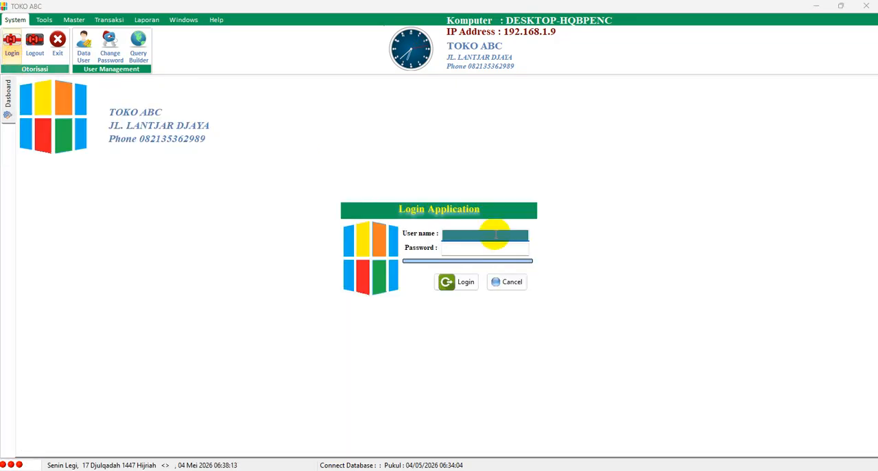
{"action": "type", "text": "ir"}
{"action": "key", "text": "Tab"}
{"action": "type", "text": "****"}
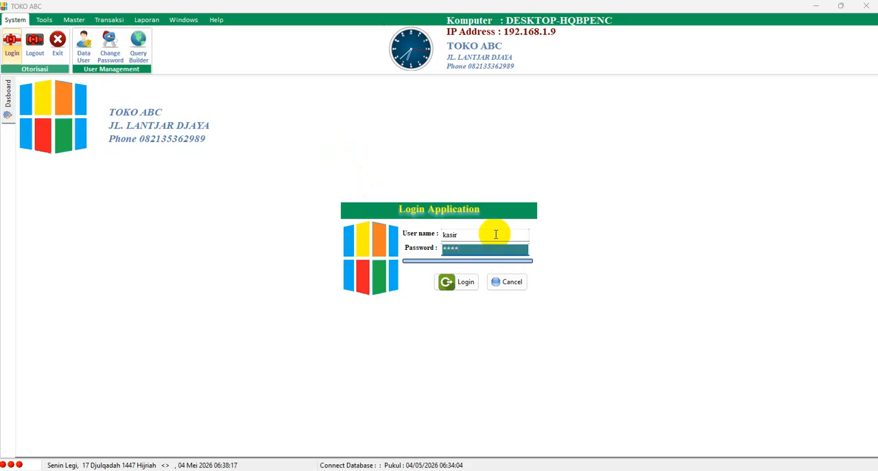
{"action": "type", "text": "*"}
{"action": "key", "text": "Return"}
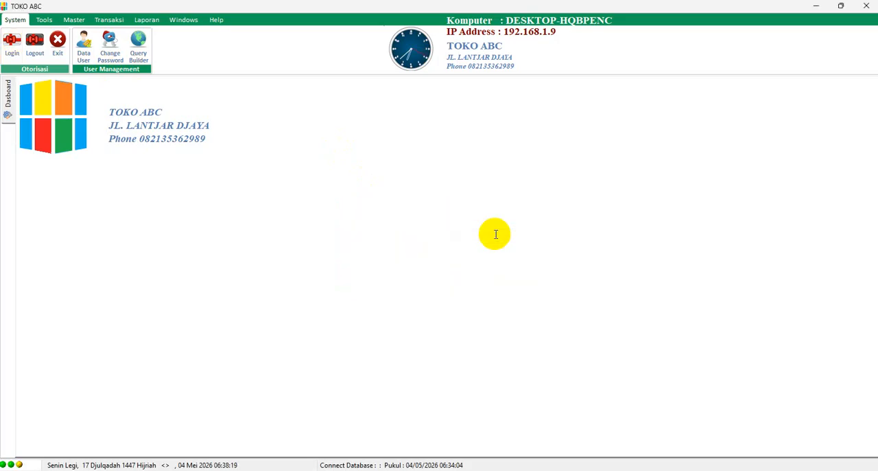
{"action": "left_click", "coordinate": [44, 19]}
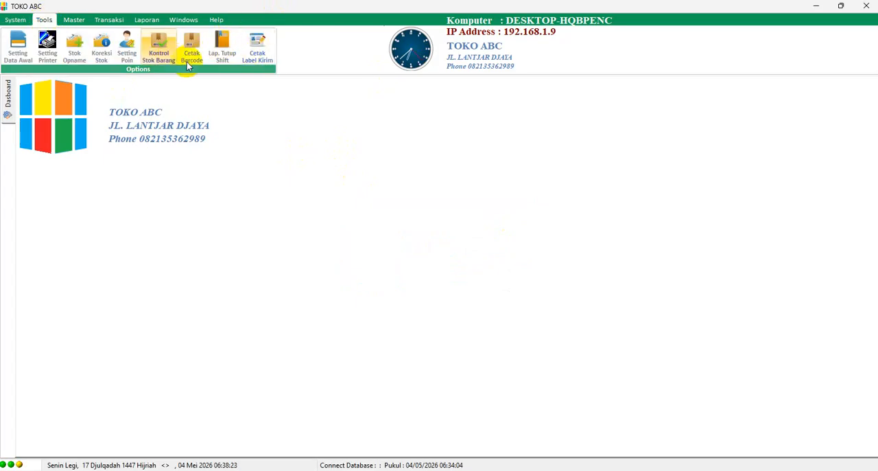